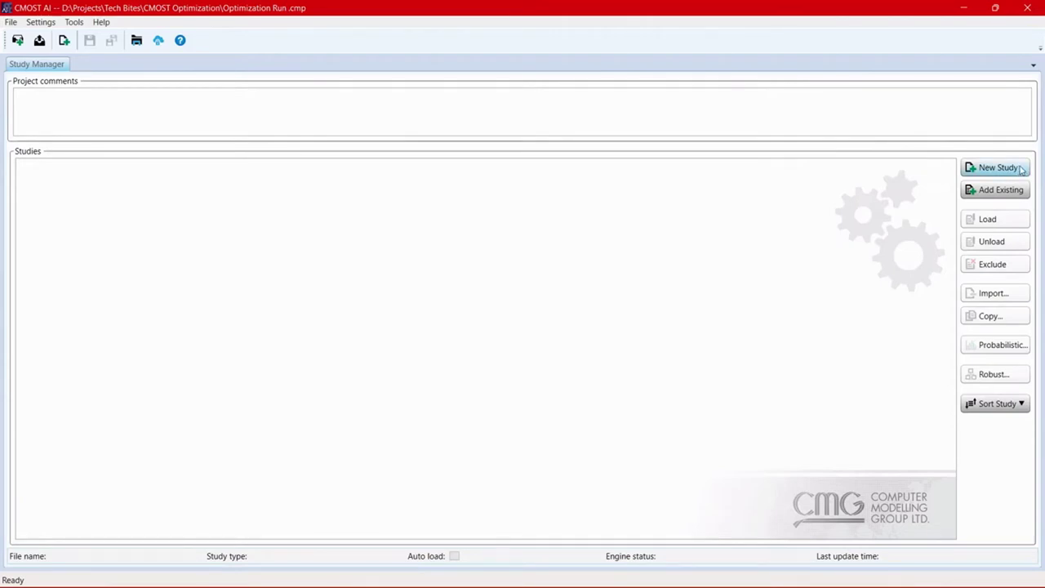
Create an Optimization study named 'Reservoir A' using Submodel.dat as the base dataset.
{"action": "left_click", "coordinate": [1021, 169]}
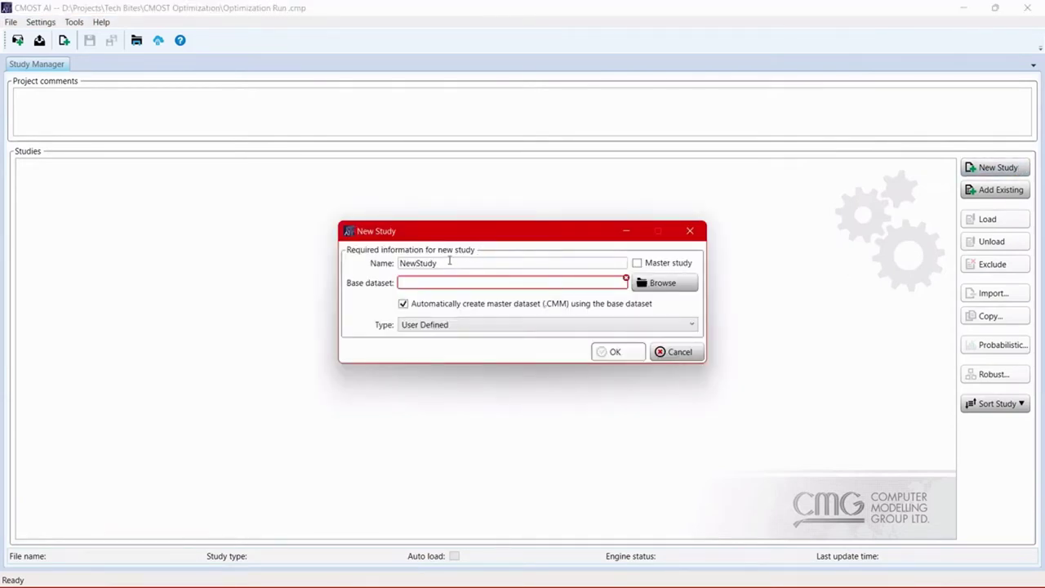
{"action": "left_click_drag", "start_coordinate": [449, 260], "coordinate": [373, 263]}
{"action": "type", "text": "Reservoir"}
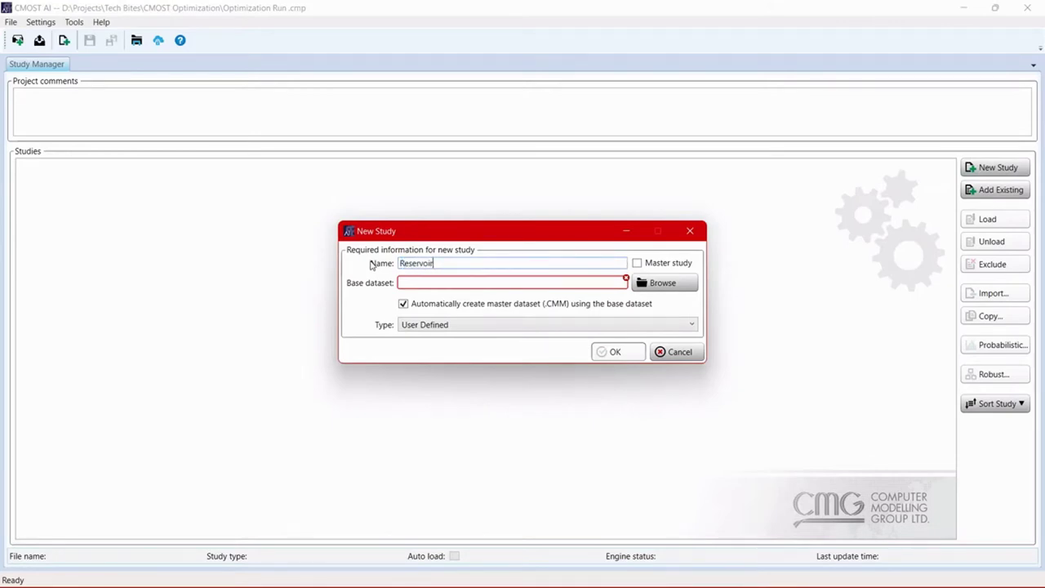
{"action": "type", "text": " A"}
{"action": "left_click", "coordinate": [663, 284]}
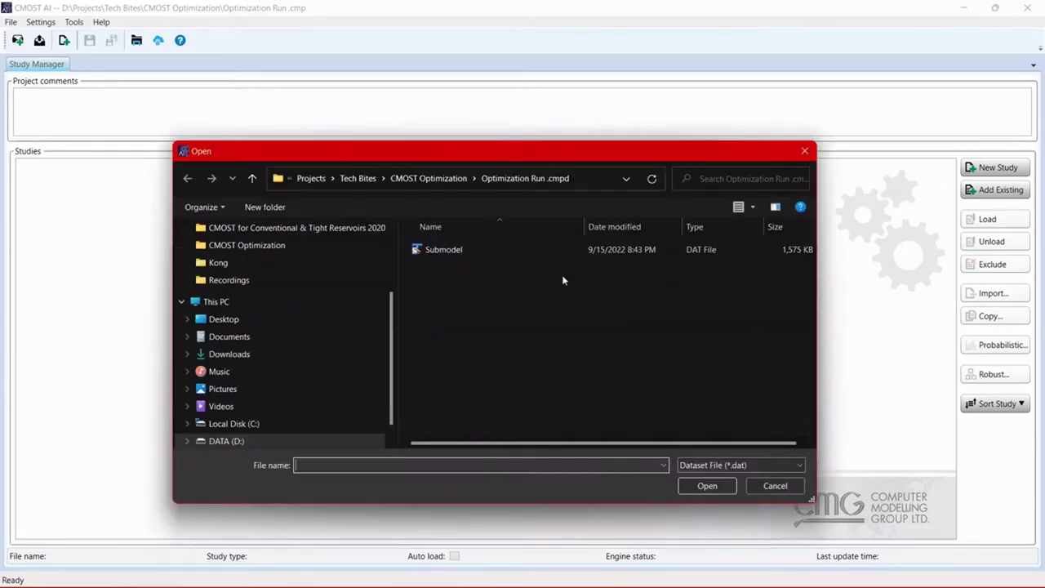
{"action": "left_click", "coordinate": [457, 250]}
{"action": "left_click", "coordinate": [701, 486]}
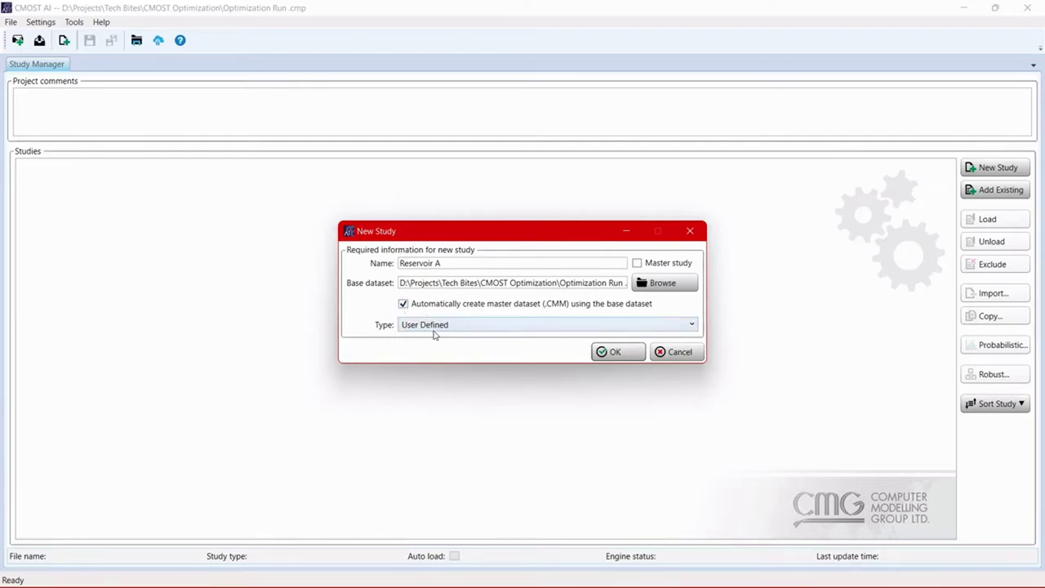
{"action": "left_click", "coordinate": [458, 329]}
{"action": "left_click", "coordinate": [463, 380]}
{"action": "left_click", "coordinate": [609, 353]}
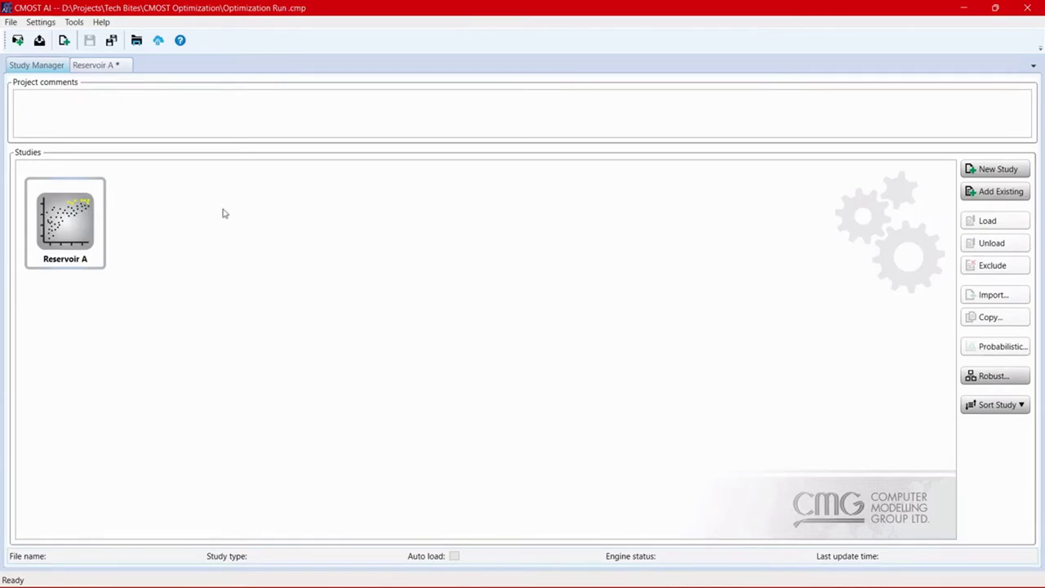
Open the Reservoir A study and display its Fundamental Data page.
{"action": "mouse_move", "coordinate": [76, 228]}
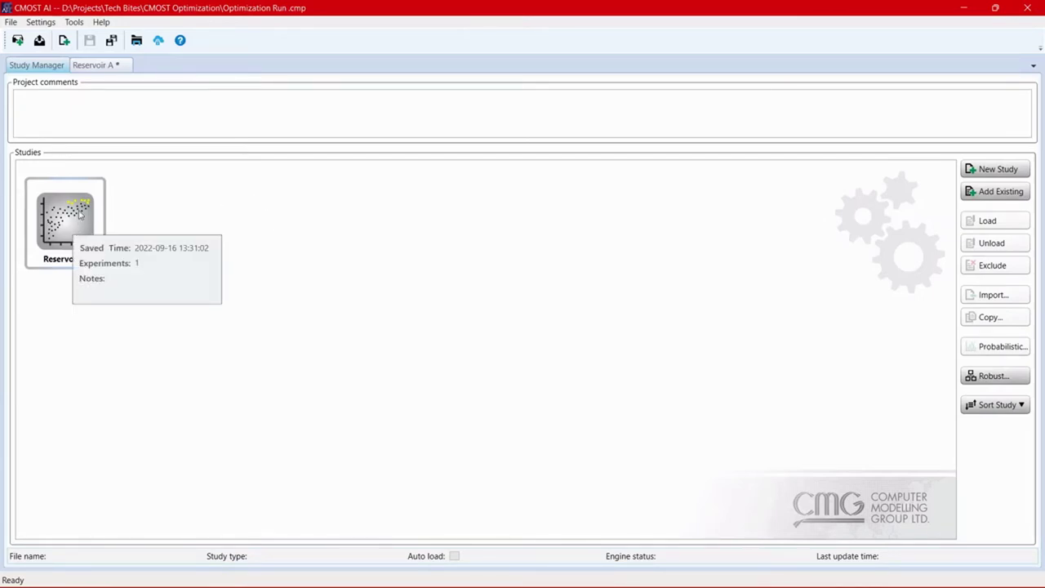
{"action": "double_click", "coordinate": [80, 214]}
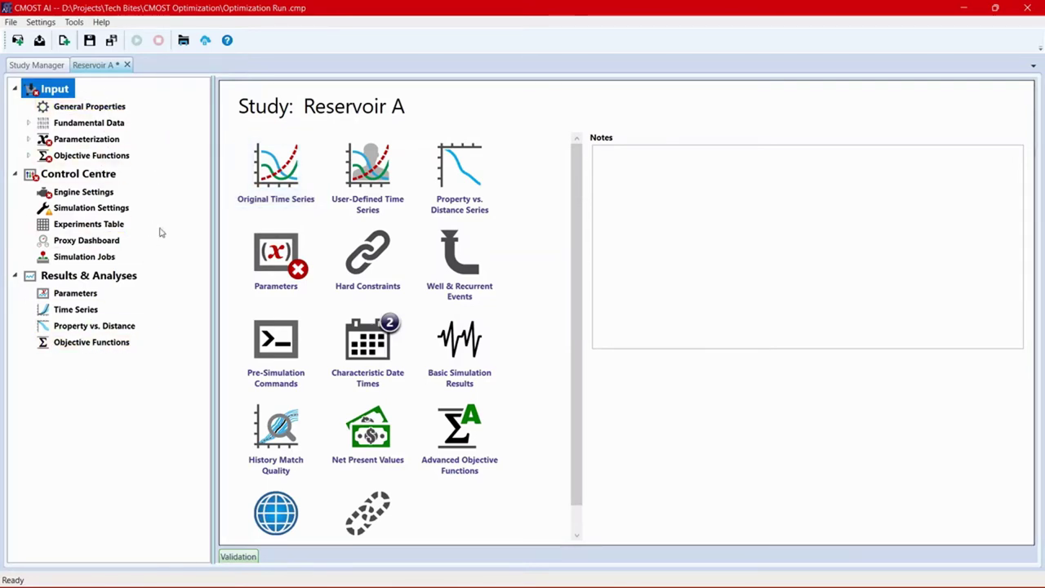
{"action": "left_click", "coordinate": [112, 124]}
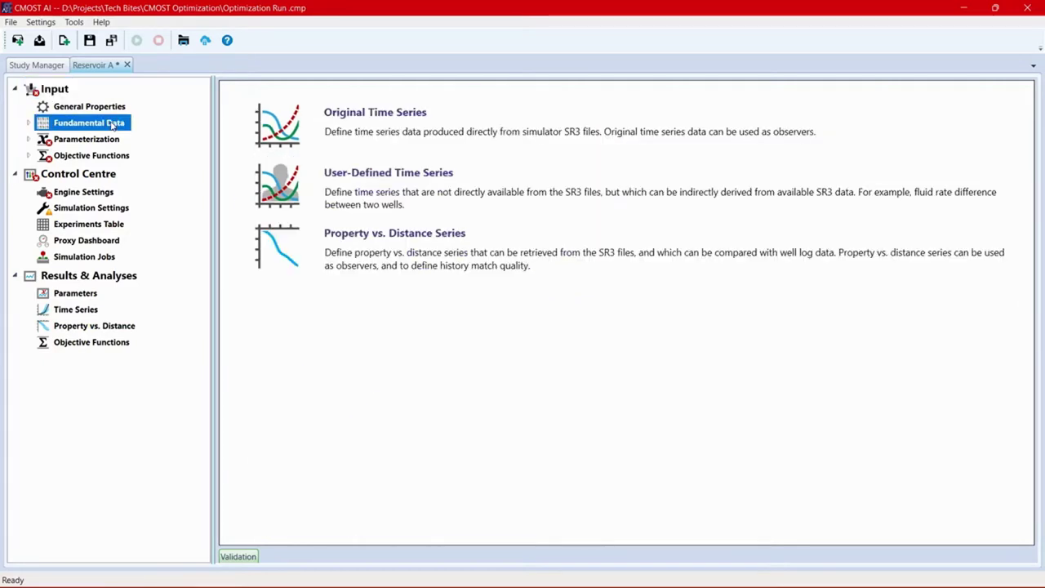
Add a new row to the Original Time Series table with origin type SECTORS.
{"action": "left_click", "coordinate": [446, 125]}
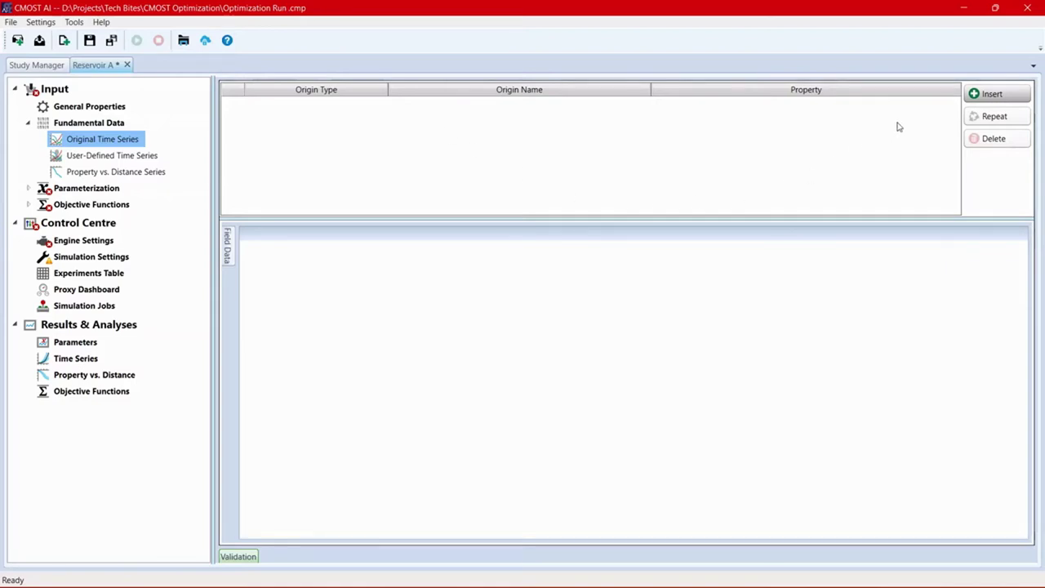
{"action": "left_click", "coordinate": [1004, 95]}
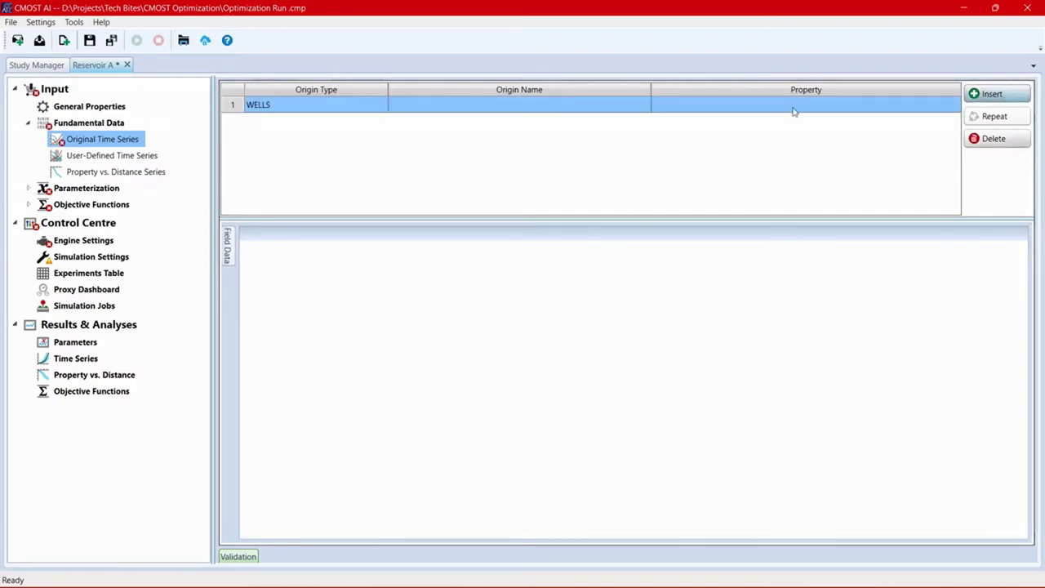
{"action": "left_click", "coordinate": [343, 105]}
{"action": "left_click", "coordinate": [339, 106]}
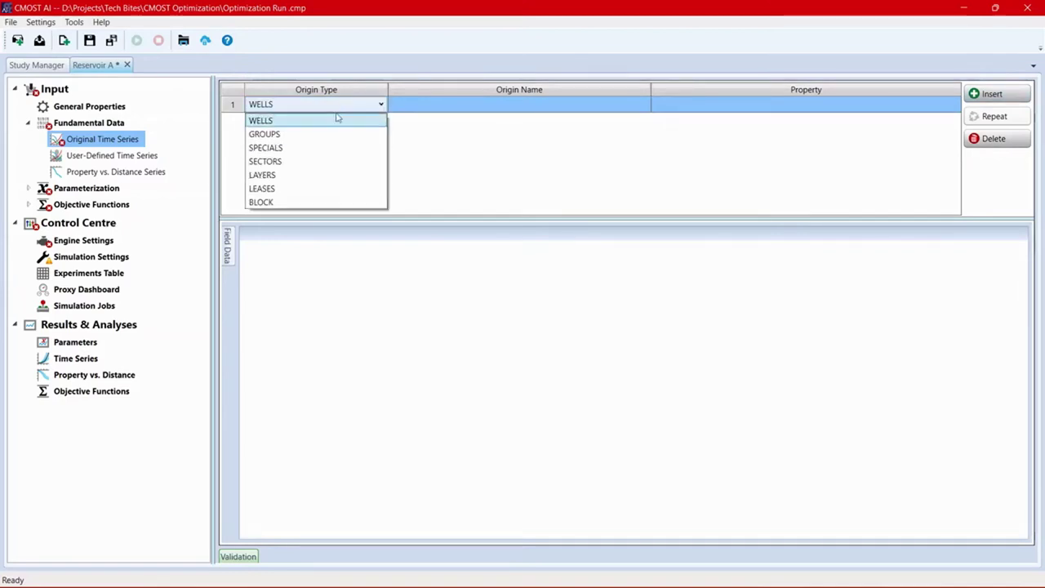
{"action": "left_click", "coordinate": [319, 161]}
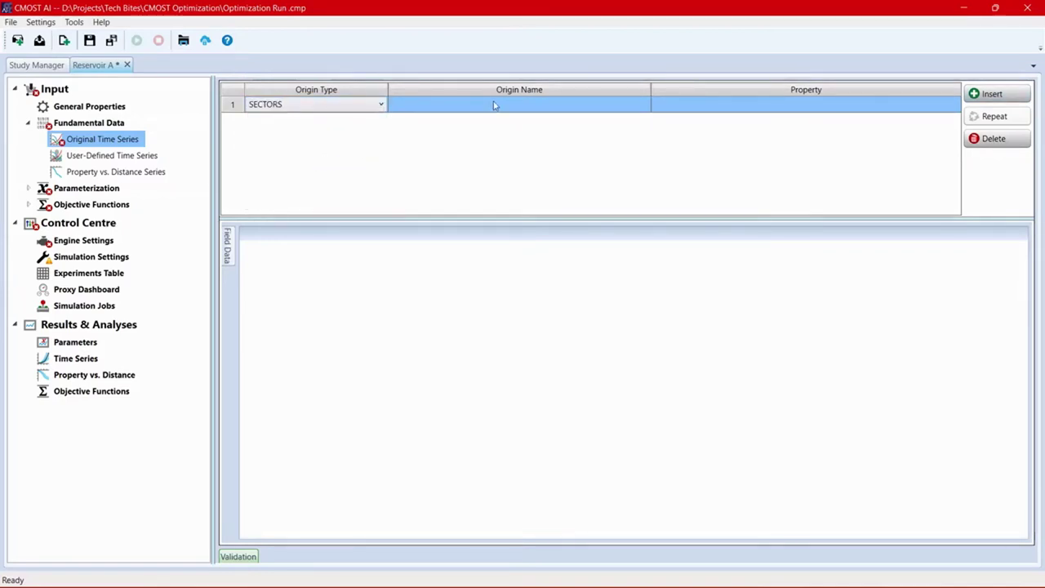
Set row 1's origin to Entire Field and its property to Oil Prod Cum SCTR.
{"action": "left_click", "coordinate": [494, 104]}
{"action": "left_click", "coordinate": [494, 105]}
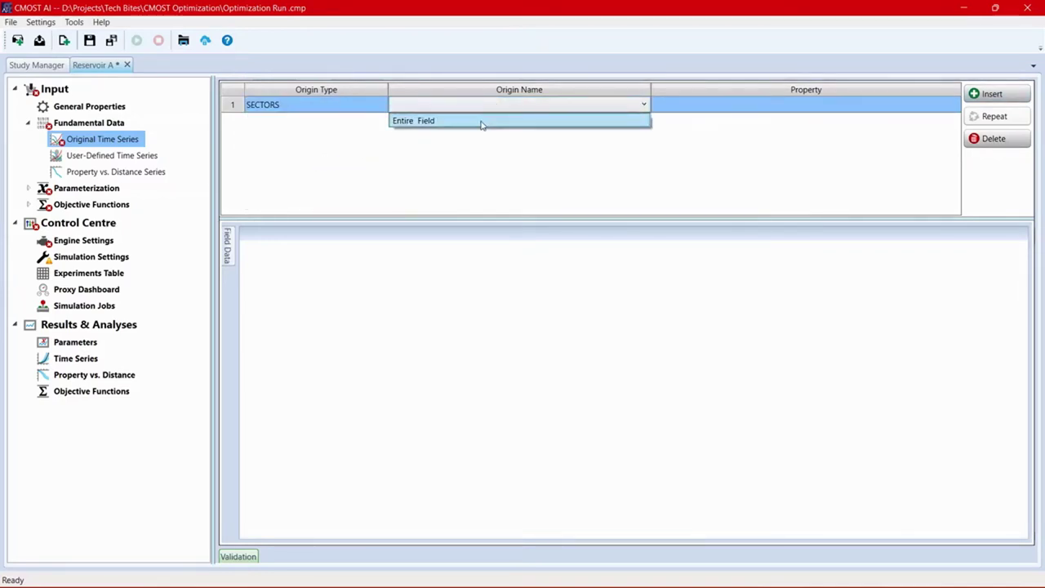
{"action": "left_click", "coordinate": [482, 121]}
{"action": "left_click", "coordinate": [794, 111]}
{"action": "left_click", "coordinate": [795, 111]}
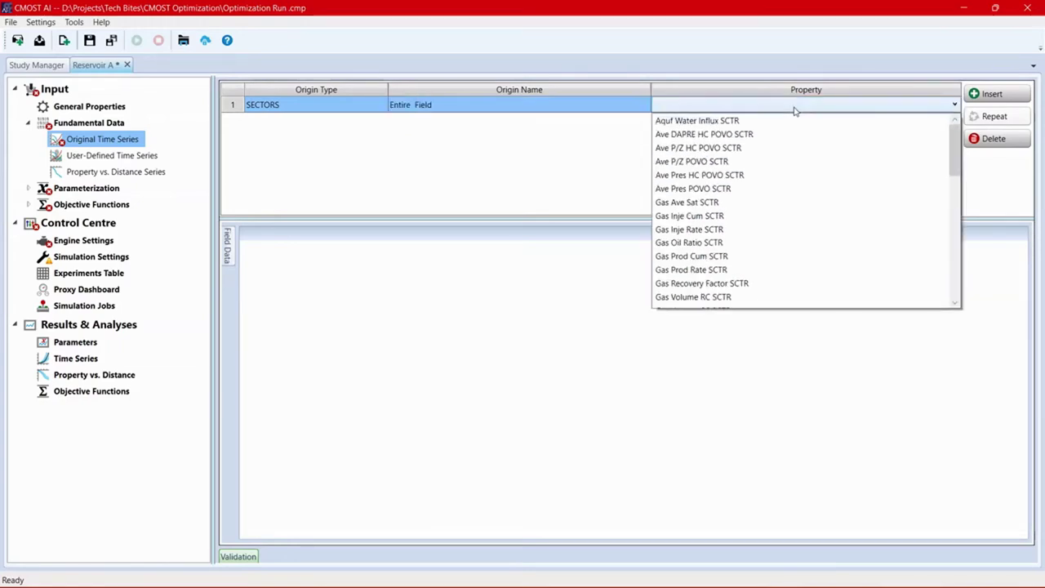
{"action": "scroll", "coordinate": [748, 221], "scroll_direction": "down", "scroll_amount": 4}
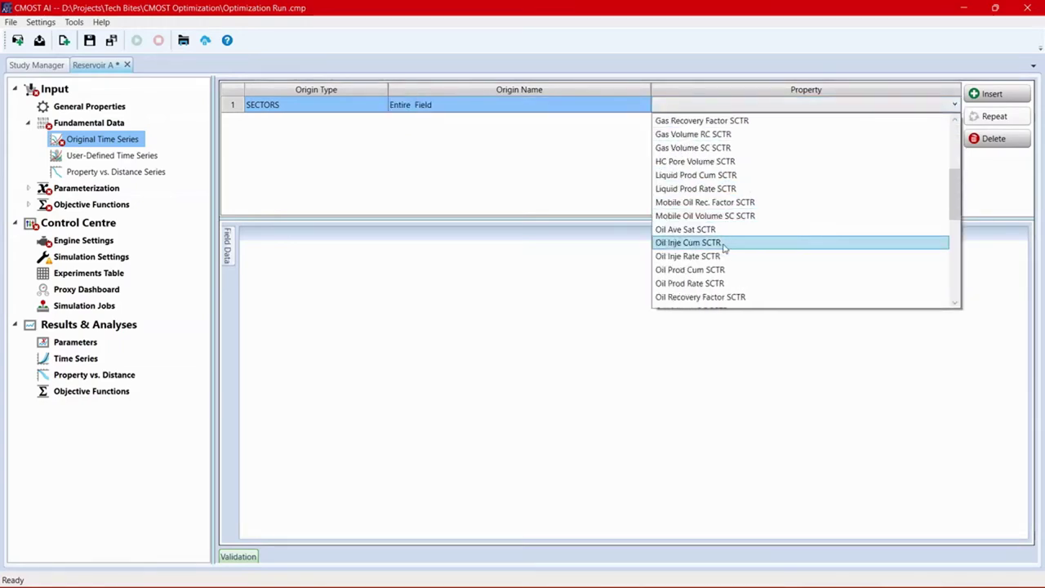
{"action": "scroll", "coordinate": [723, 247], "scroll_direction": "down", "scroll_amount": 1}
{"action": "left_click", "coordinate": [708, 231]}
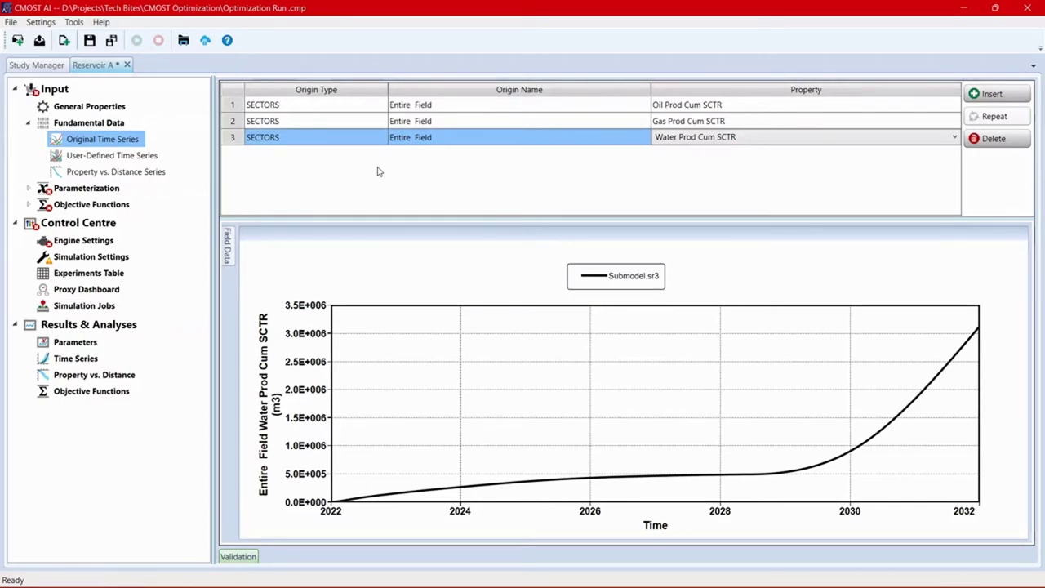
Open the Parameterization > Parameters table and launch cEDIT on the master dataset.
{"action": "left_click", "coordinate": [111, 190]}
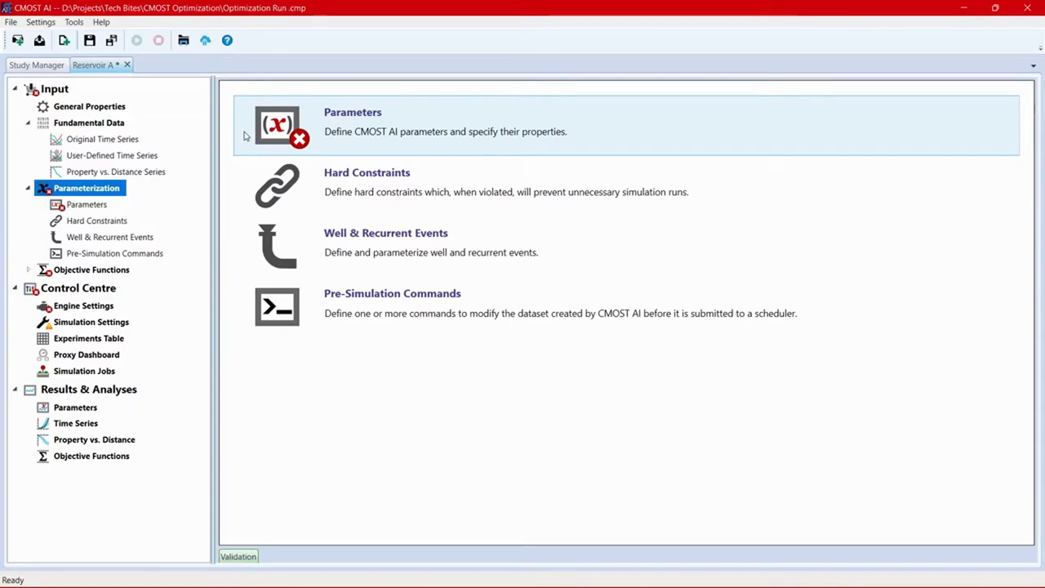
{"action": "left_click", "coordinate": [243, 136]}
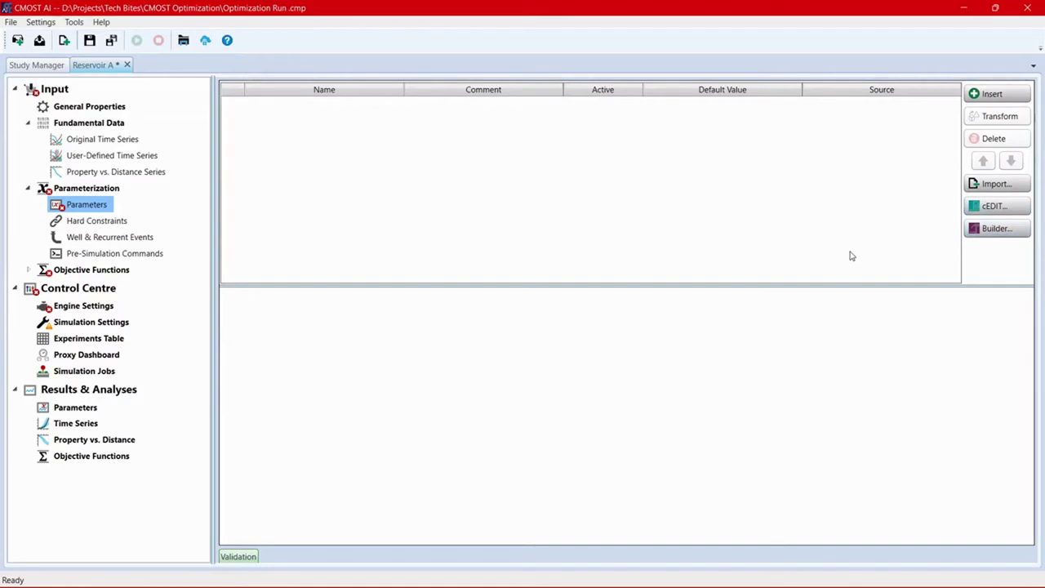
{"action": "left_click", "coordinate": [1003, 210]}
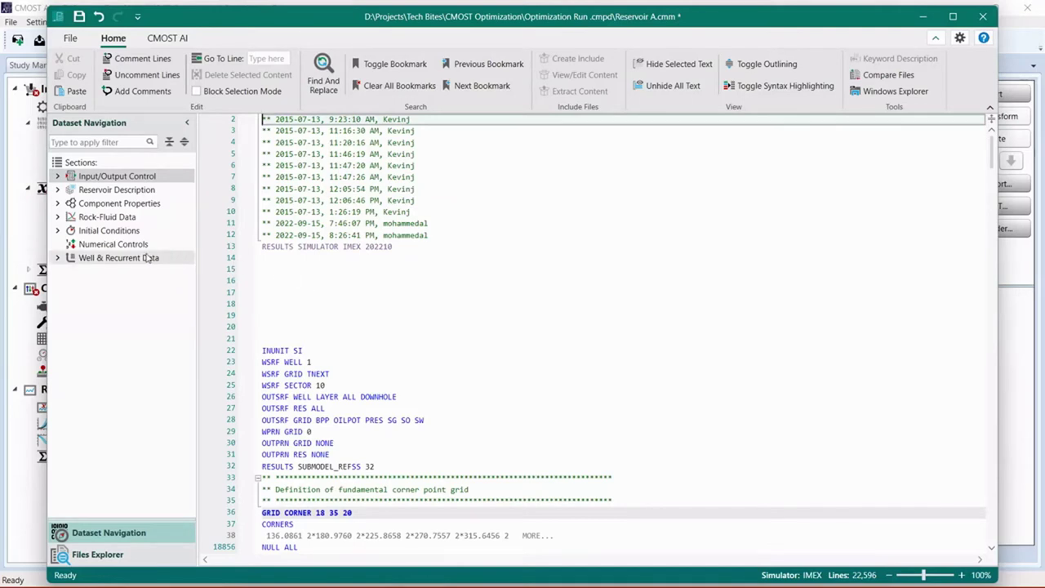
Jump to the Well & Recurrent Data section at the Injector 1 definition.
{"action": "left_click", "coordinate": [151, 258]}
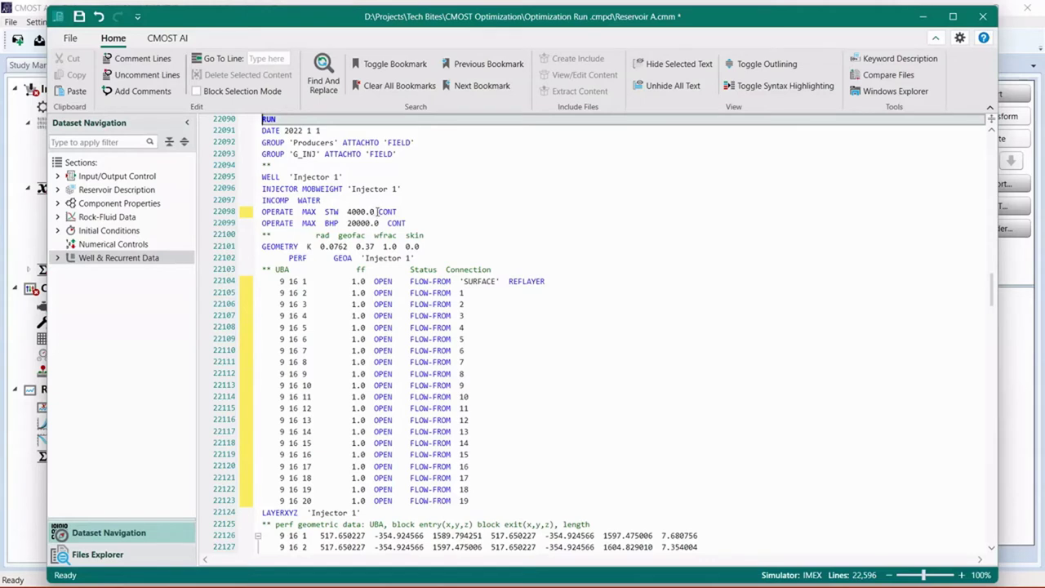
Make Injector 1's 4000.0 STW rate a CMOST parameter named Water_Inj_Rate.
{"action": "left_click_drag", "start_coordinate": [375, 212], "coordinate": [347, 212]}
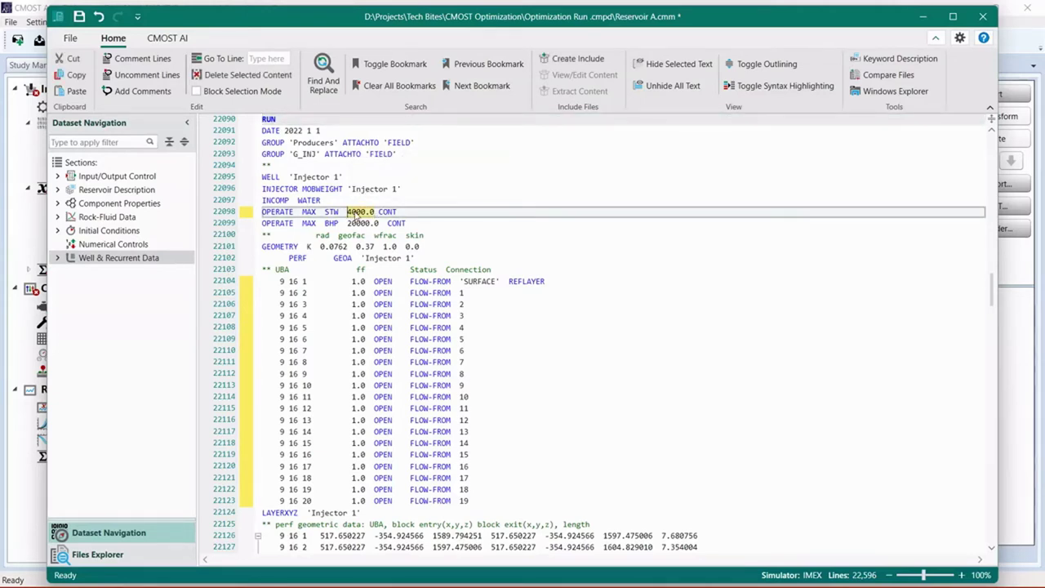
{"action": "right_click", "coordinate": [354, 216]}
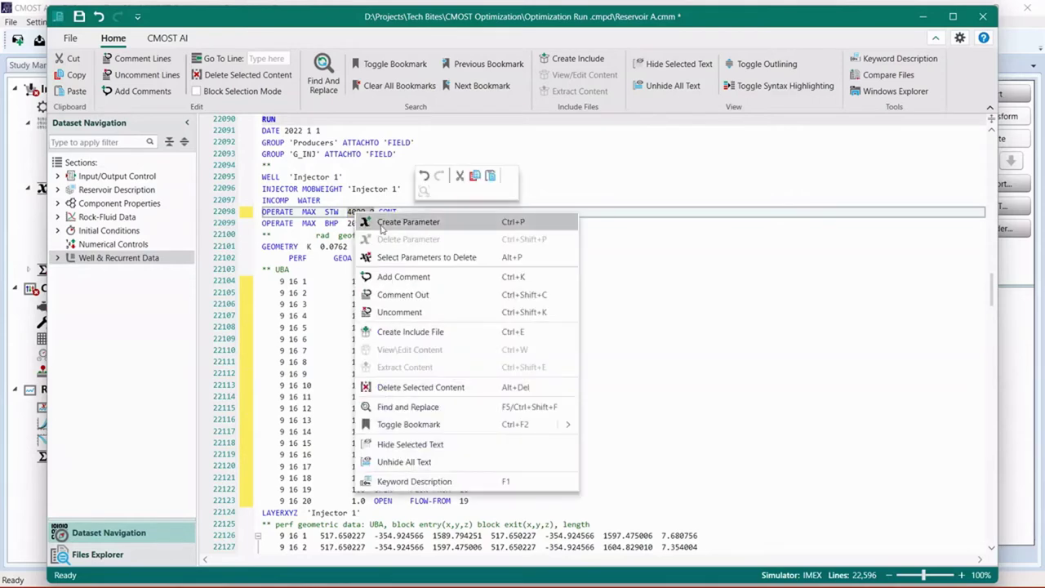
{"action": "left_click", "coordinate": [400, 222]}
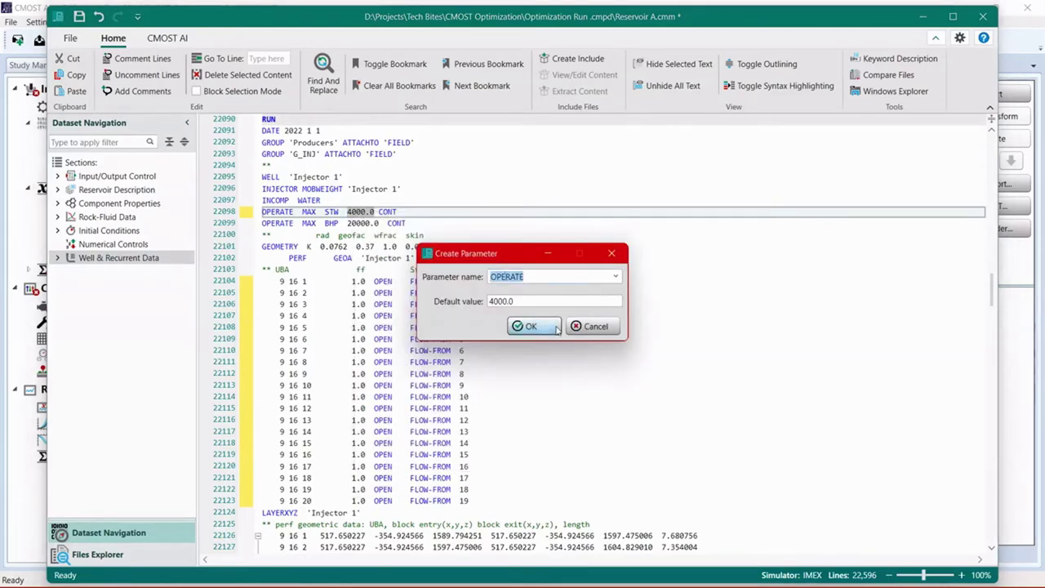
{"action": "type", "text": "Water"}
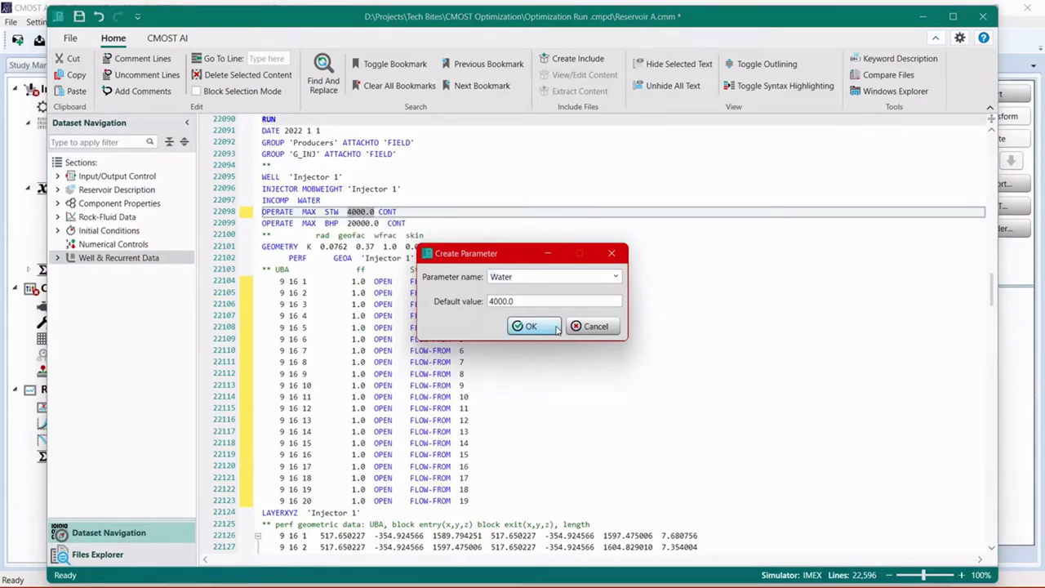
{"action": "type", "text": "_Inj_Rate"}
{"action": "left_click", "coordinate": [531, 326]}
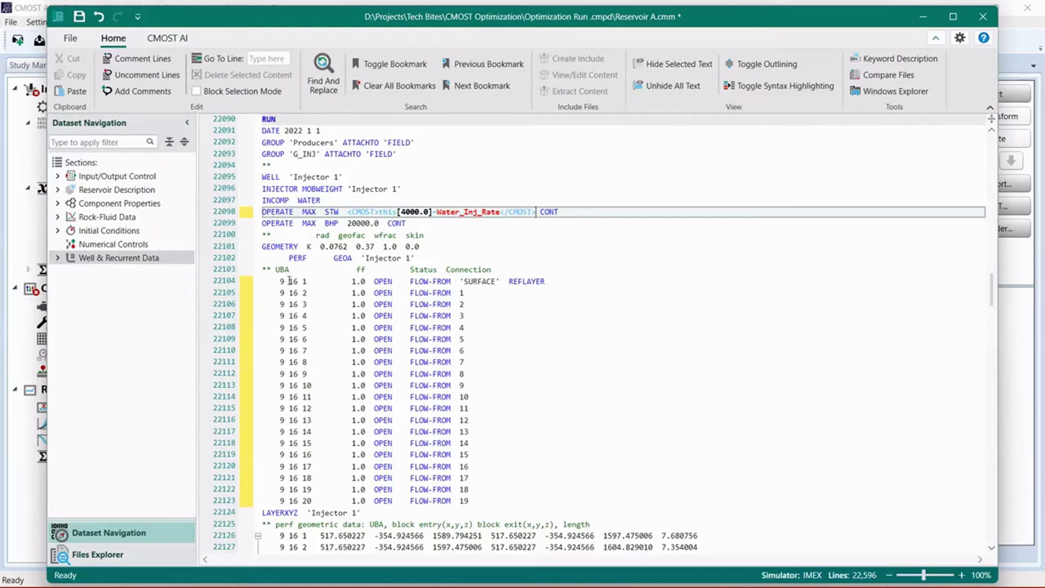
Make the 16 on line 22104 a CMOST parameter named Inj_Well_J_Layer.
{"action": "left_click_drag", "start_coordinate": [289, 281], "coordinate": [295, 281]}
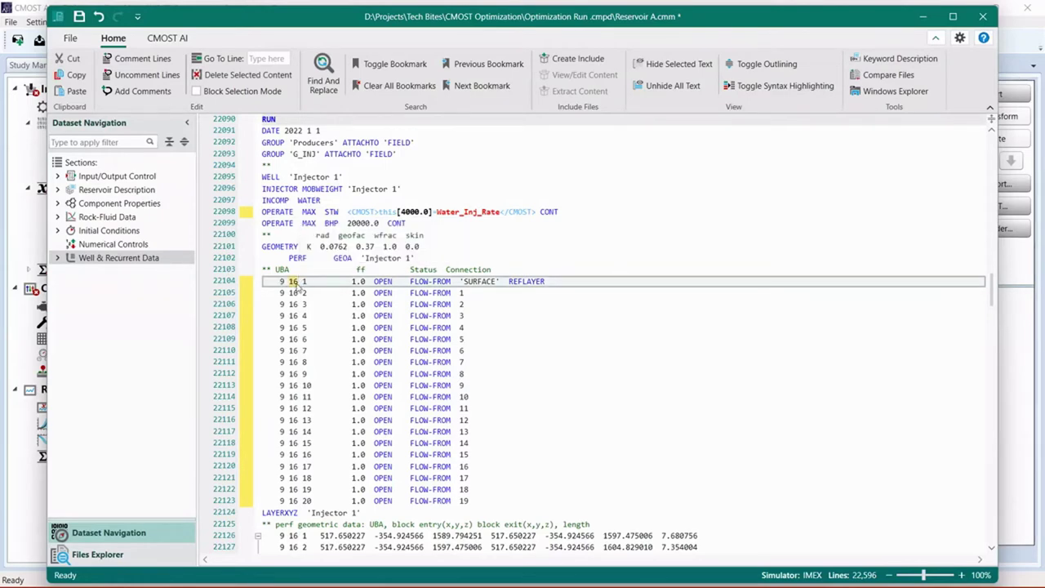
{"action": "right_click", "coordinate": [297, 284]}
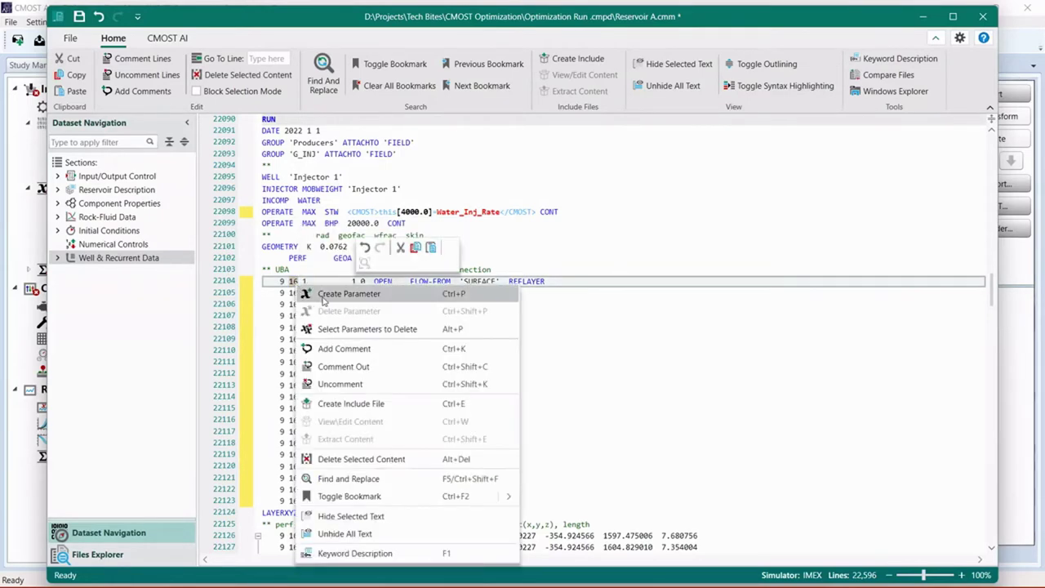
{"action": "left_click", "coordinate": [326, 294]}
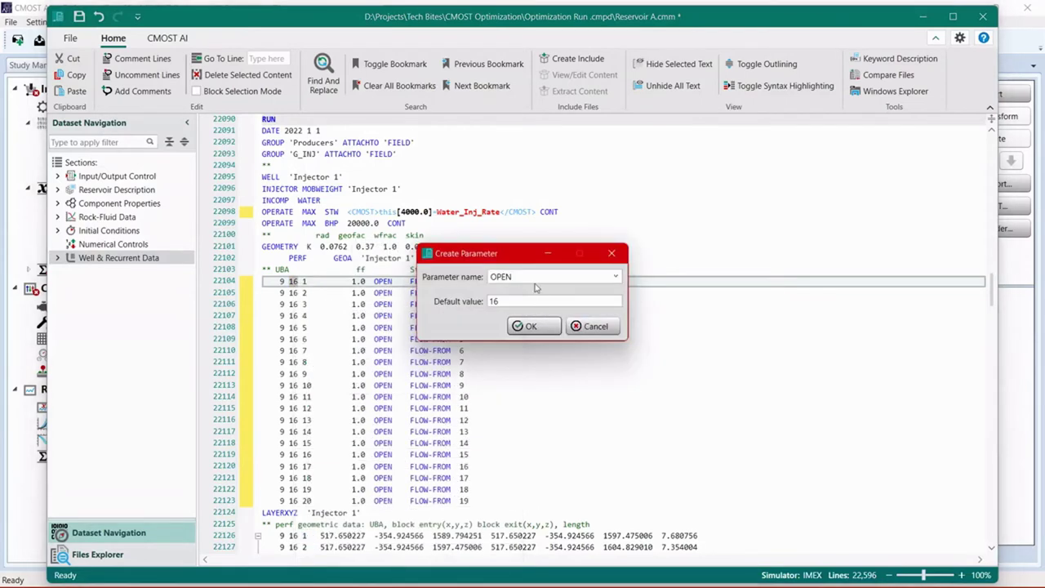
{"action": "double_click", "coordinate": [529, 279]}
{"action": "type", "text": "Inj_Well_J_Layer"}
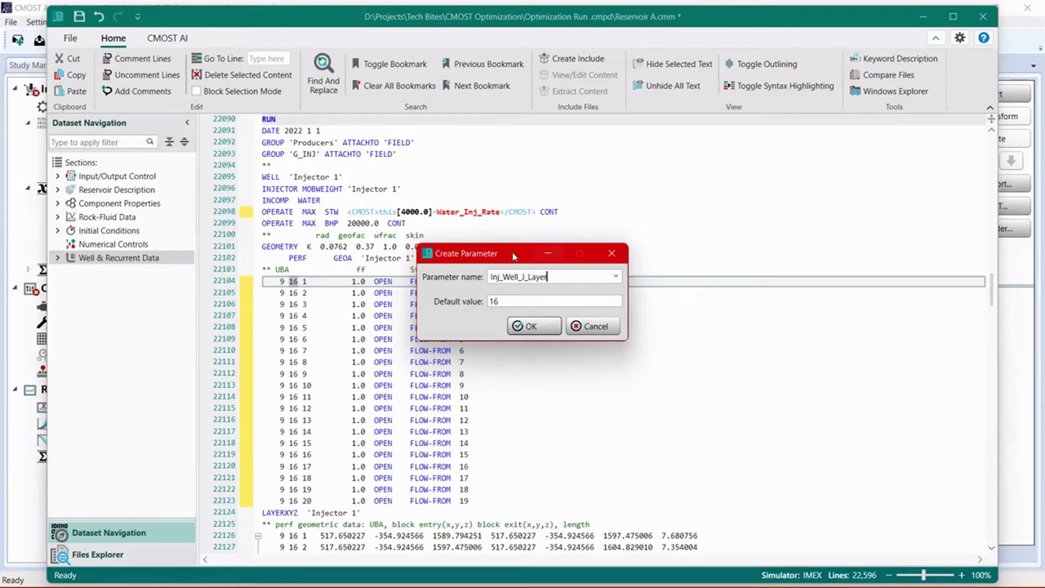
{"action": "left_click", "coordinate": [522, 326]}
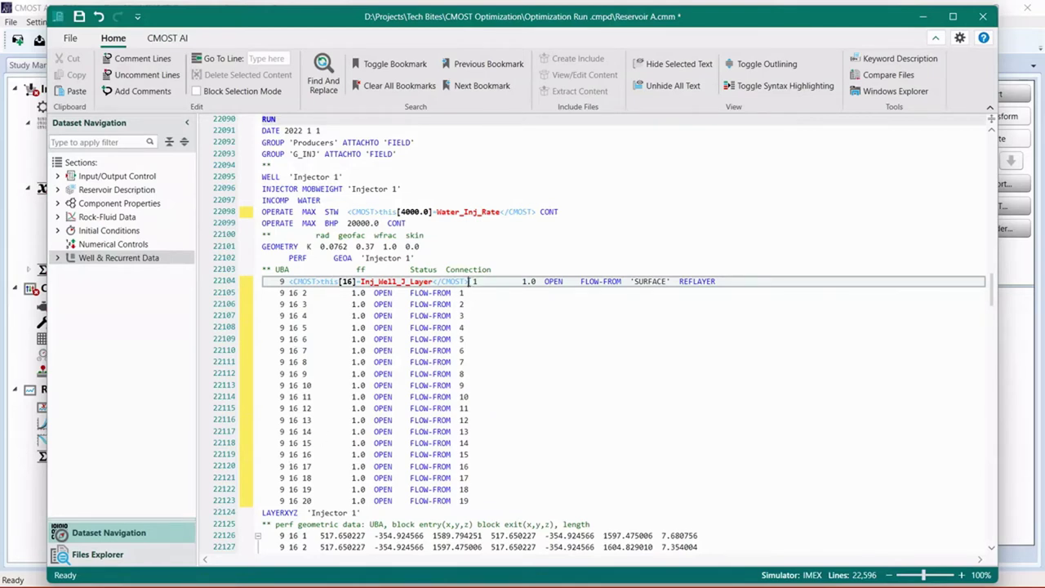
Replace the 16 on perforation lines 22105–22123 with the Inj_Well_J_Layer parameter.
{"action": "left_click_drag", "start_coordinate": [470, 286], "coordinate": [292, 280]}
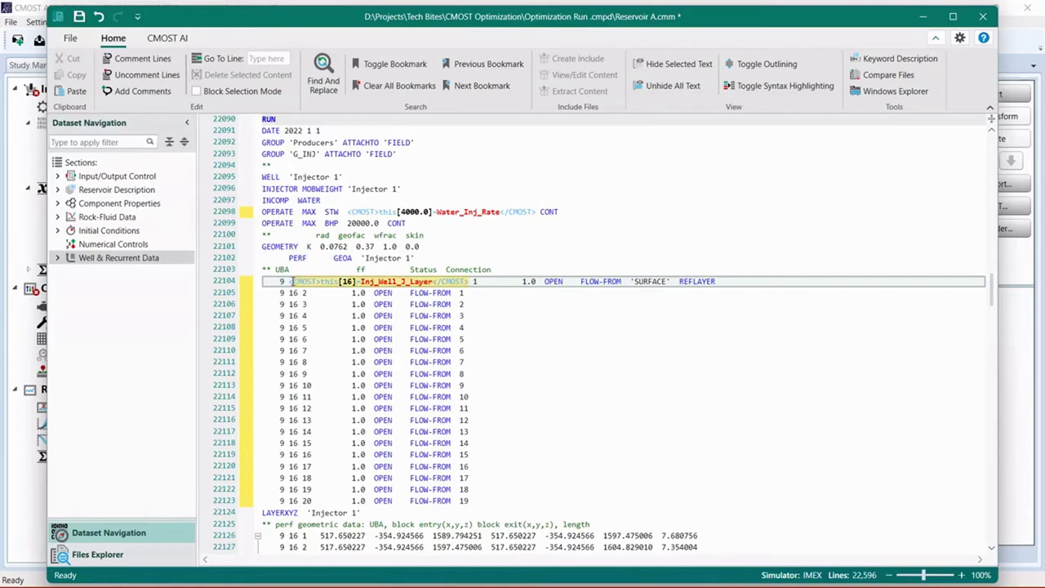
{"action": "right_click", "coordinate": [304, 282]}
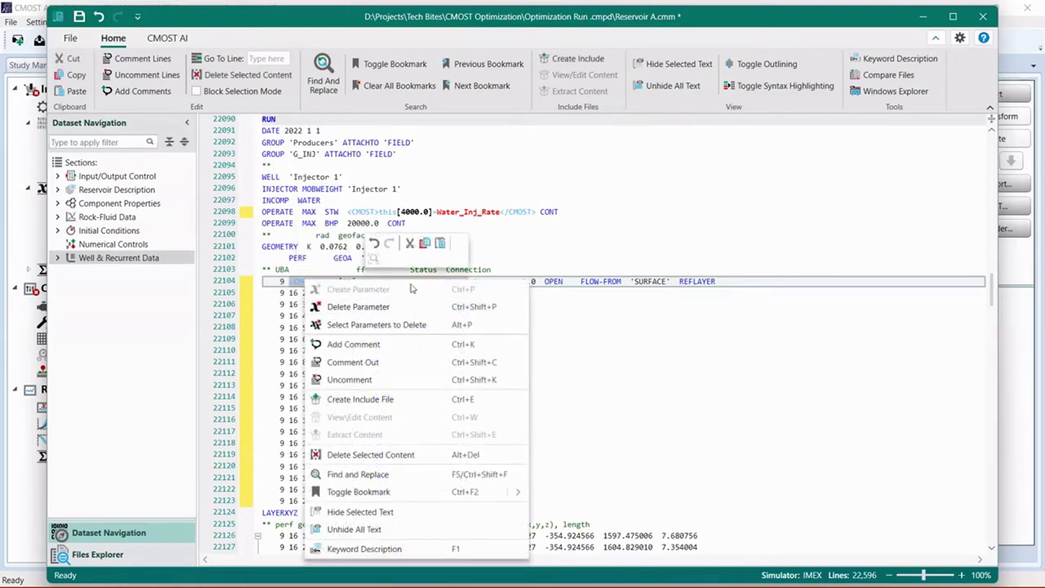
{"action": "left_click", "coordinate": [425, 244]}
{"action": "left_click", "coordinate": [311, 304]}
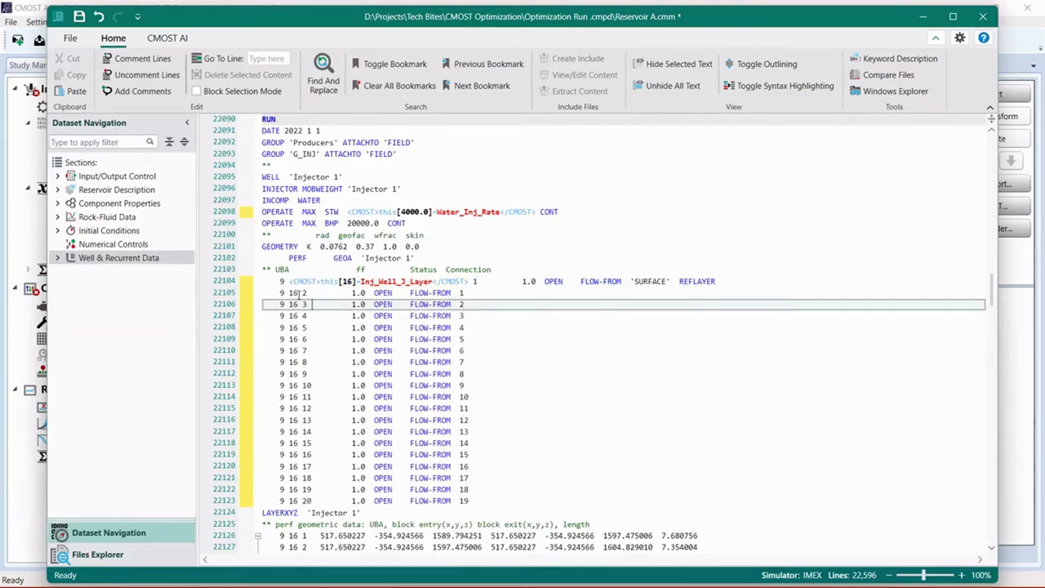
{"action": "left_click_drag", "start_coordinate": [299, 293], "coordinate": [287, 500]}
{"action": "right_click", "coordinate": [297, 420]}
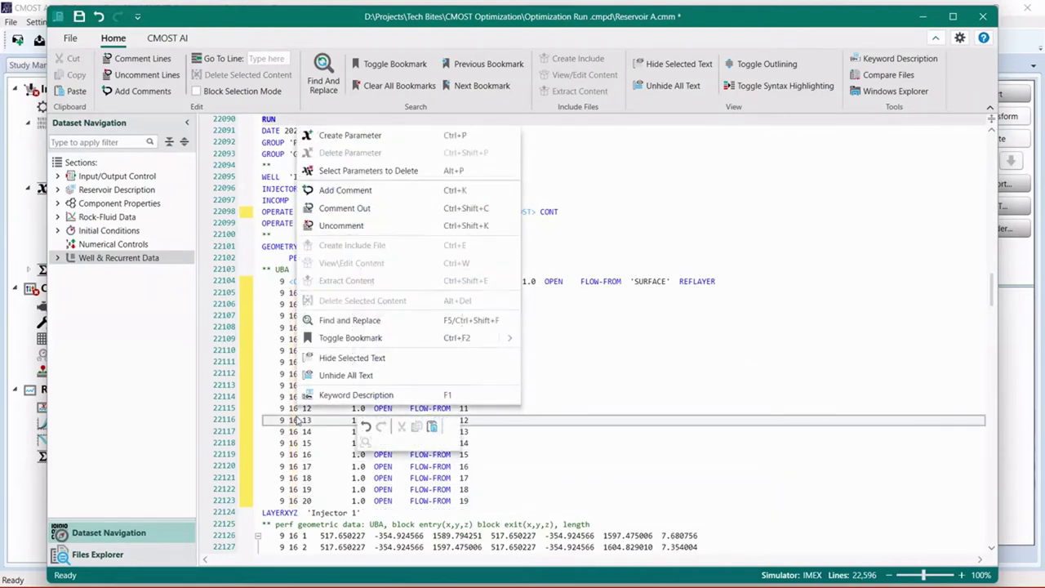
{"action": "left_click", "coordinate": [297, 432]}
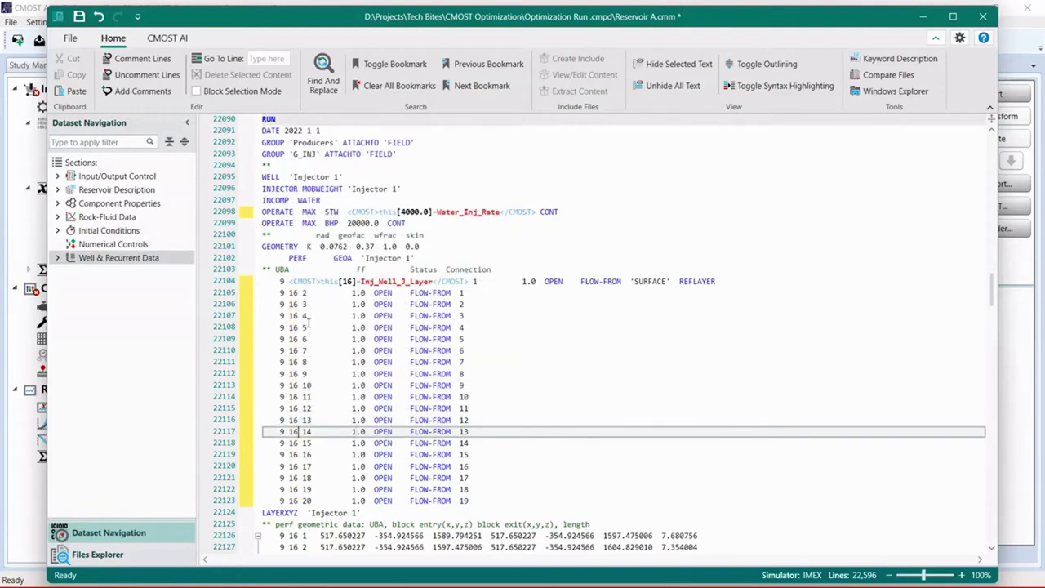
{"action": "left_click_drag", "start_coordinate": [288, 292], "coordinate": [288, 500]}
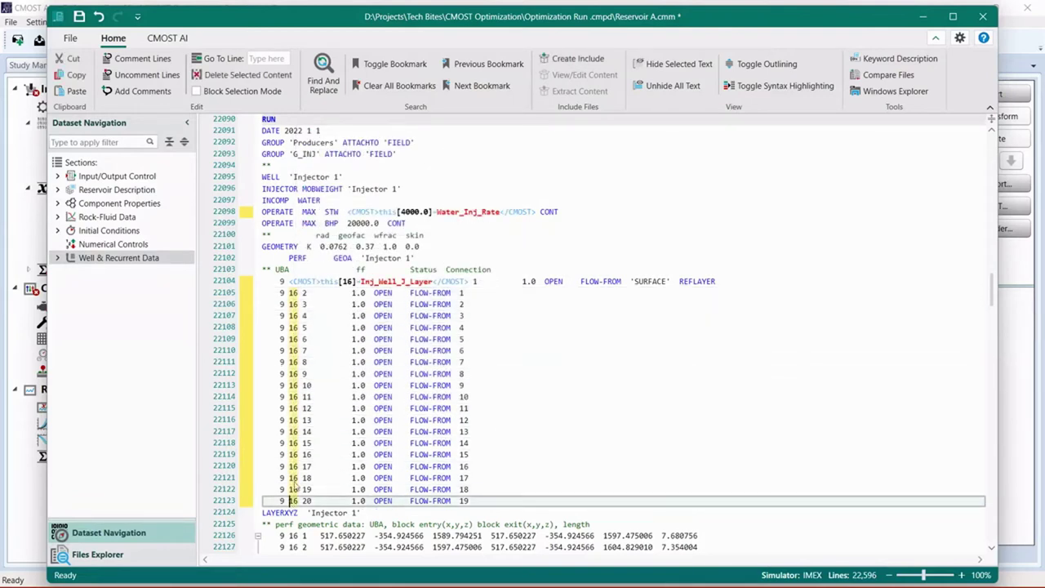
{"action": "right_click", "coordinate": [293, 467]}
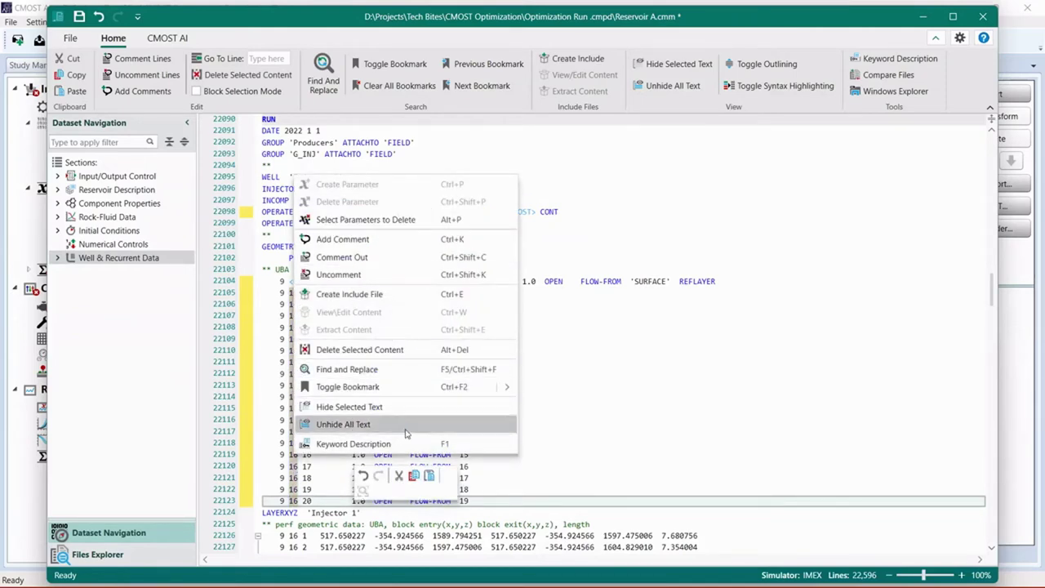
{"action": "left_click", "coordinate": [429, 481]}
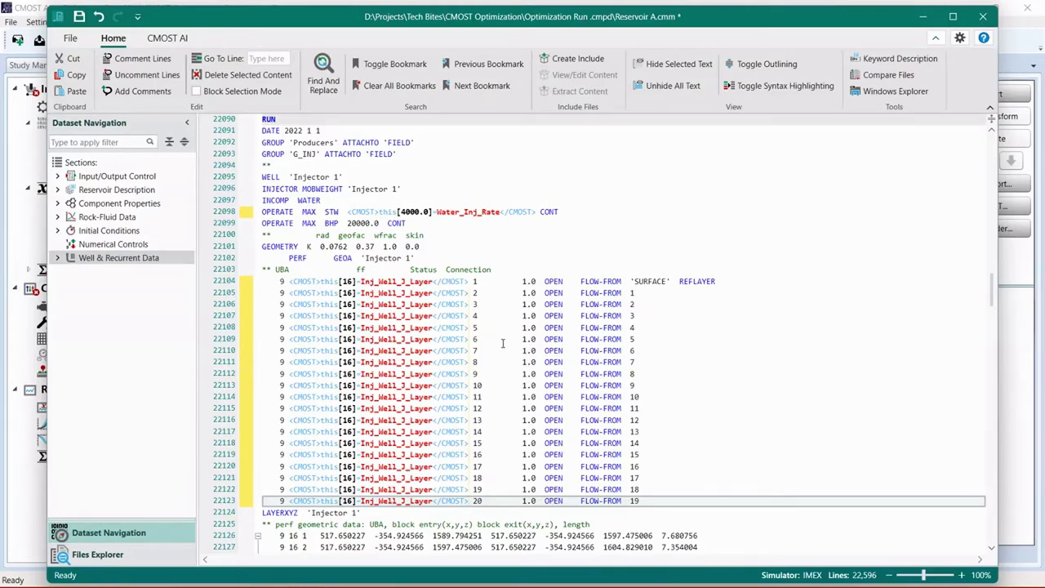
Make Producer 2's GOR limit of 1000.0 a CMOST parameter named MAX_GOR.
{"action": "scroll", "coordinate": [503, 343], "scroll_direction": "down", "scroll_amount": 14}
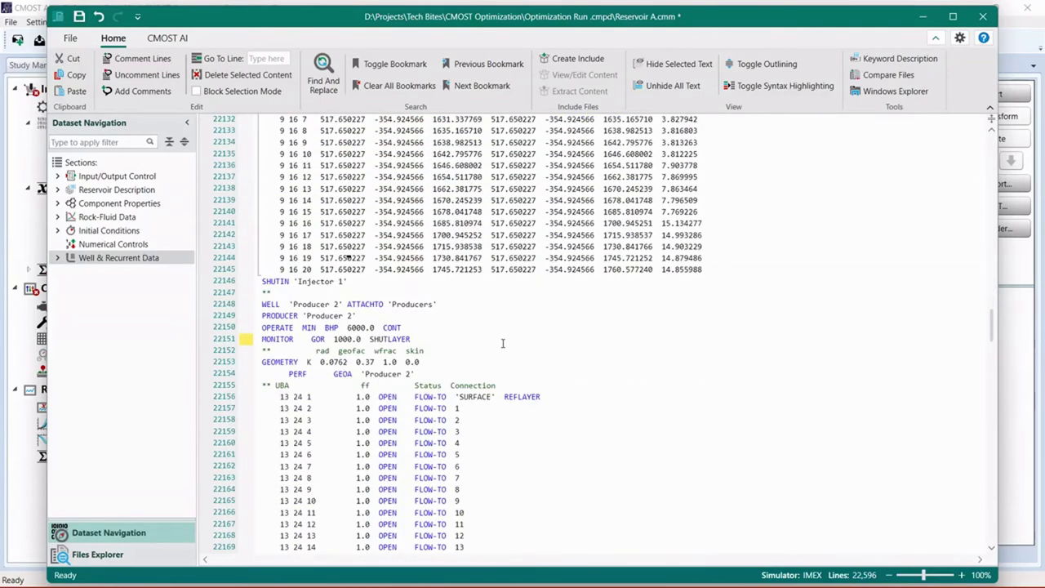
{"action": "scroll", "coordinate": [476, 239], "scroll_direction": "down", "scroll_amount": 2}
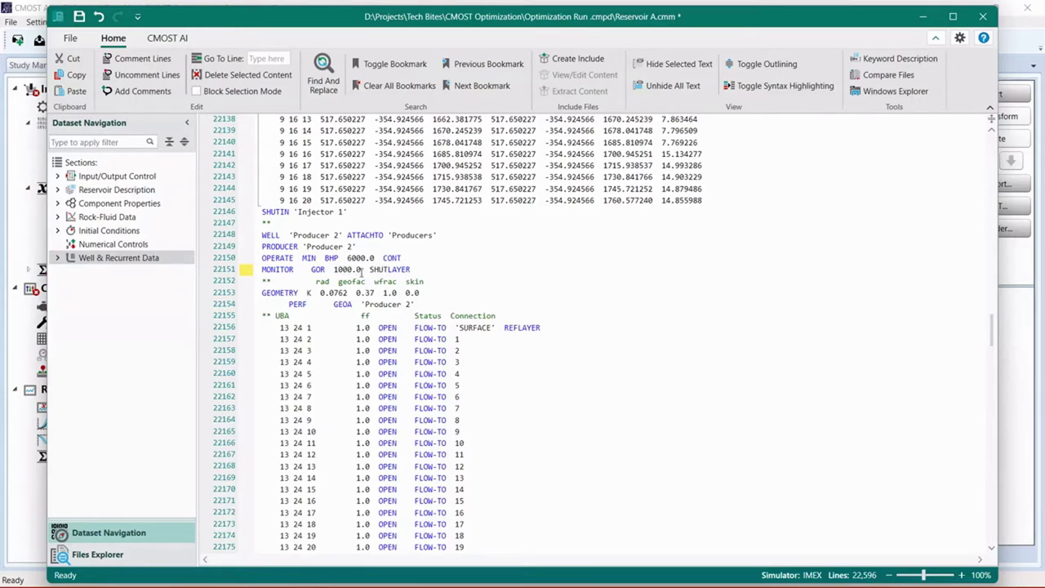
{"action": "left_click_drag", "start_coordinate": [361, 270], "coordinate": [334, 269]}
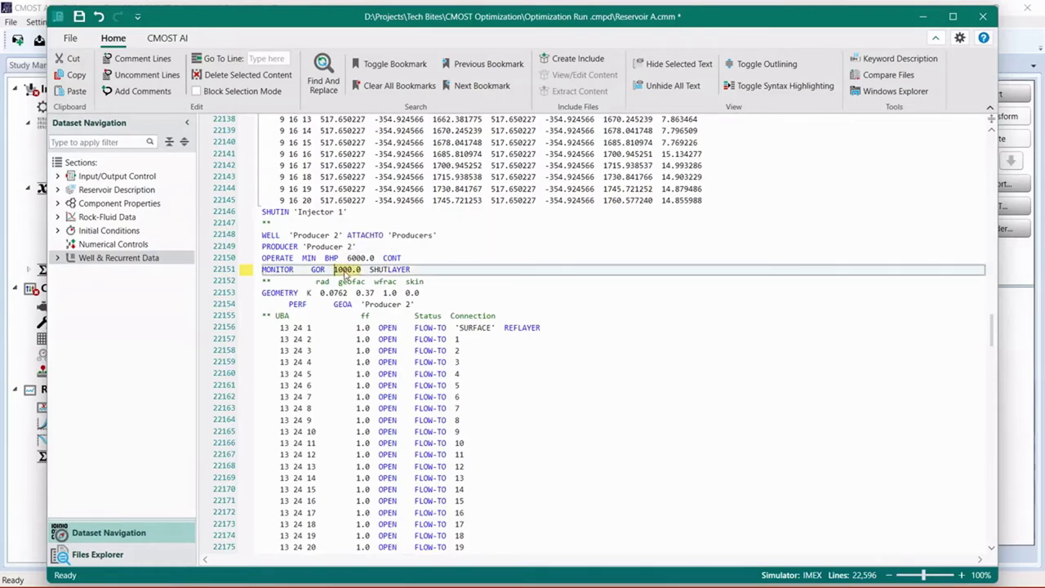
{"action": "right_click", "coordinate": [346, 275]}
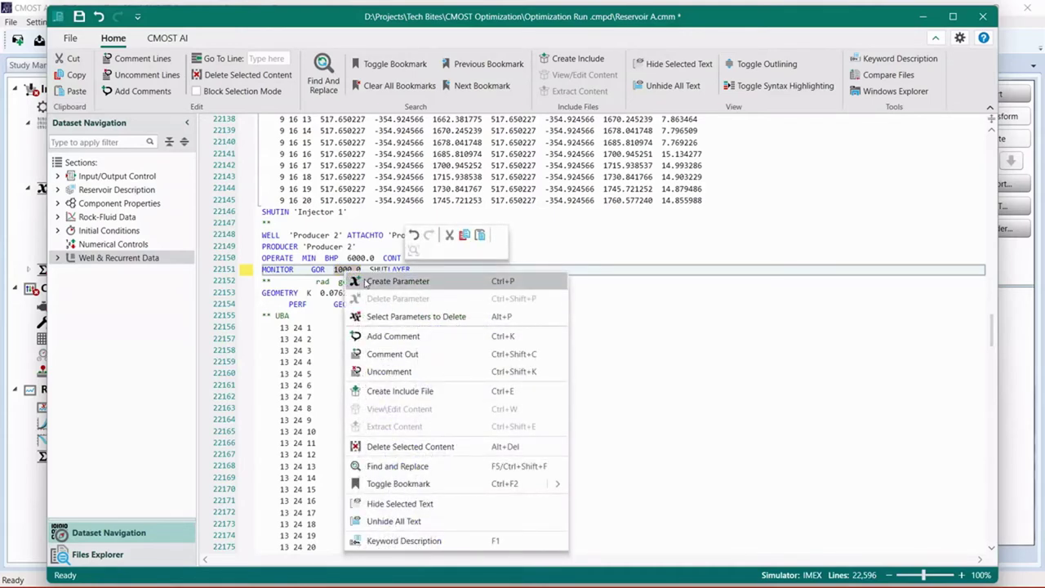
{"action": "left_click", "coordinate": [365, 282]}
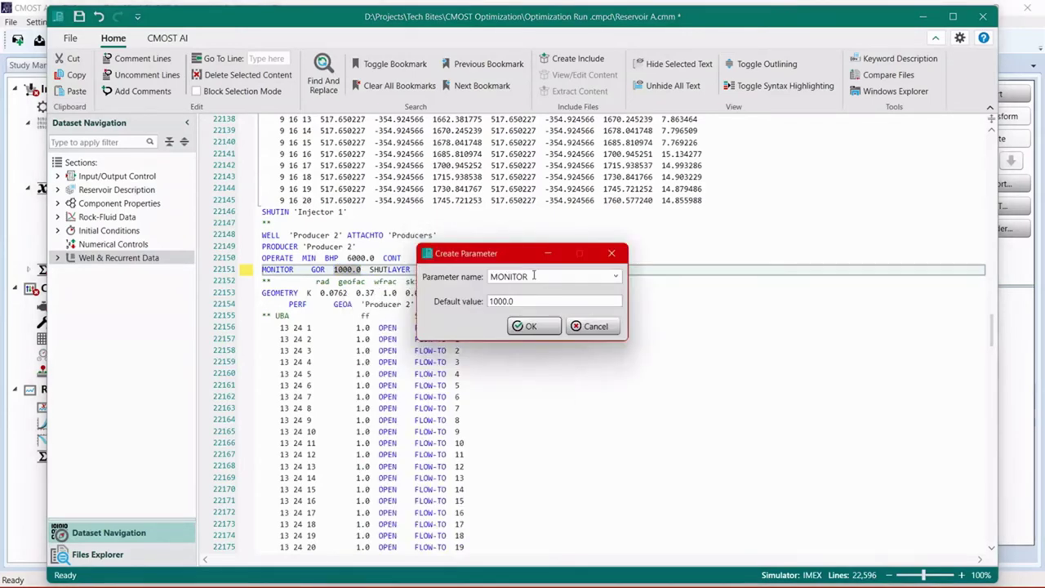
{"action": "double_click", "coordinate": [534, 276]}
{"action": "type", "text": "MAX_GOR"}
{"action": "left_click", "coordinate": [530, 326]}
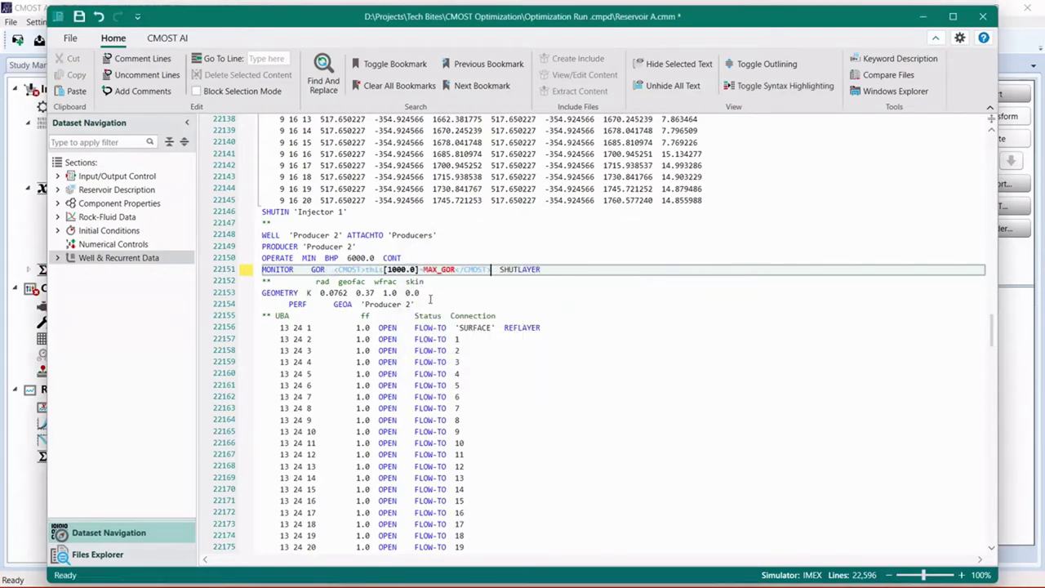
Link Producer 1's GOR limit 1000.0 to MAX_GOR, then save and close cEDIT.
{"action": "scroll", "coordinate": [351, 286], "scroll_direction": "down", "scroll_amount": 9}
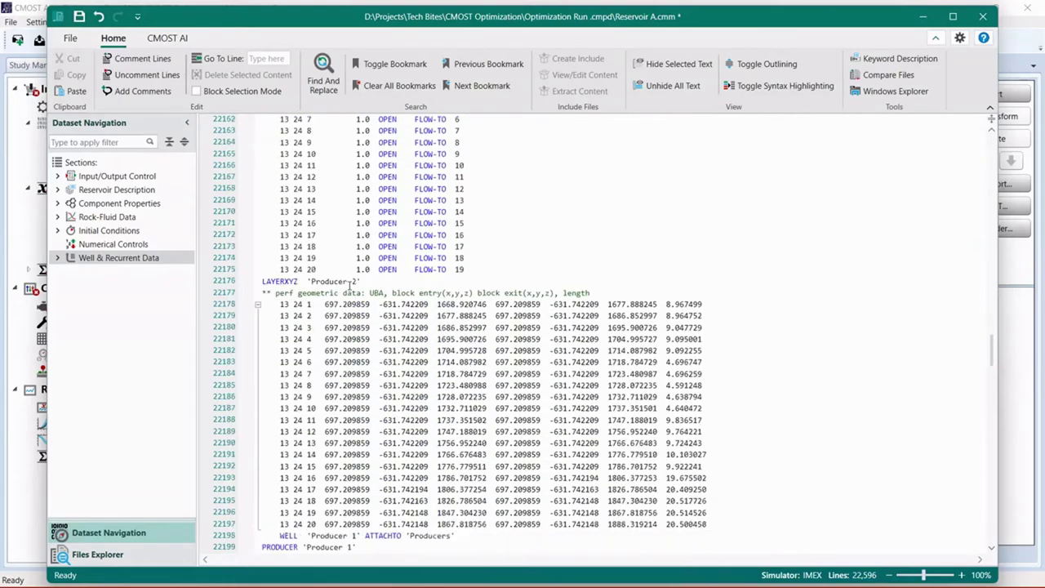
{"action": "scroll", "coordinate": [349, 286], "scroll_direction": "down", "scroll_amount": 8}
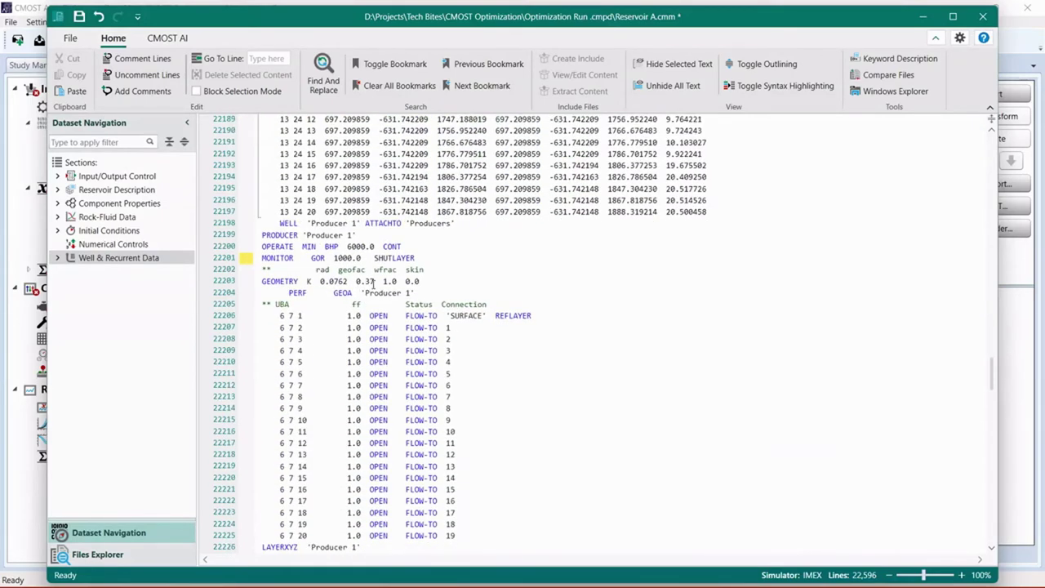
{"action": "left_click_drag", "start_coordinate": [361, 258], "coordinate": [333, 258]}
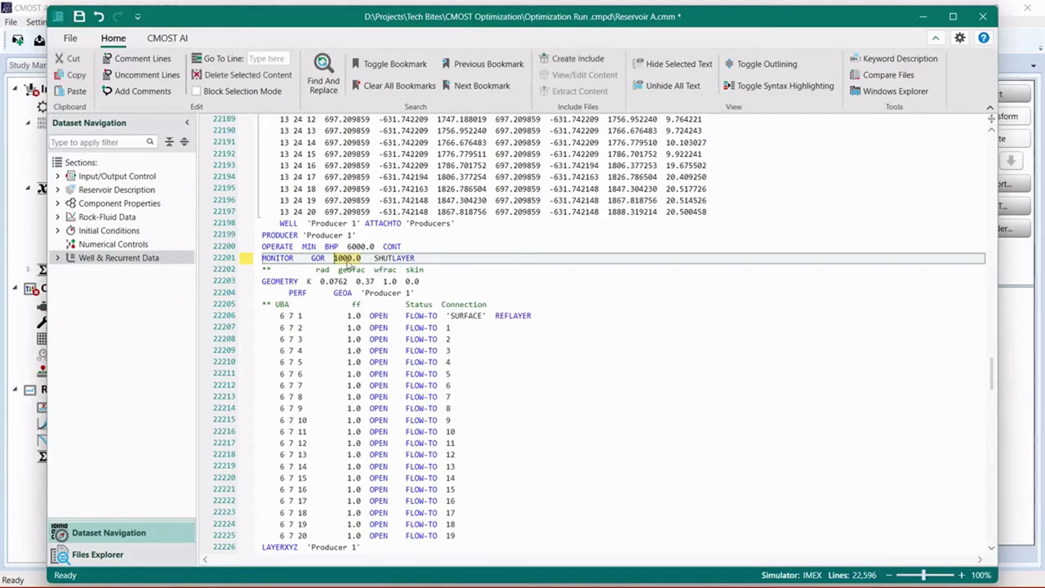
{"action": "right_click", "coordinate": [350, 259]}
{"action": "left_click", "coordinate": [373, 271]}
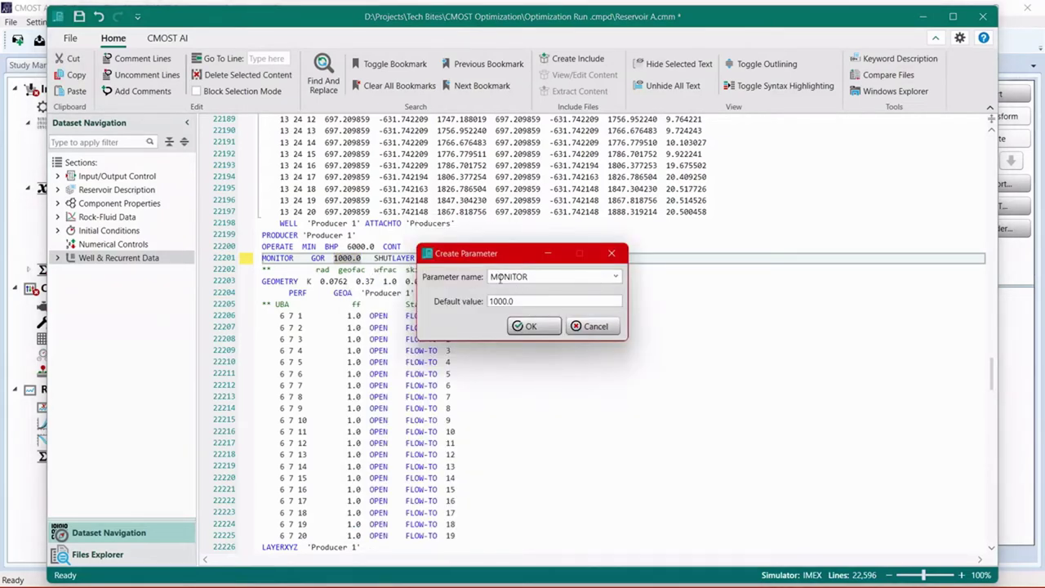
{"action": "left_click", "coordinate": [615, 277]}
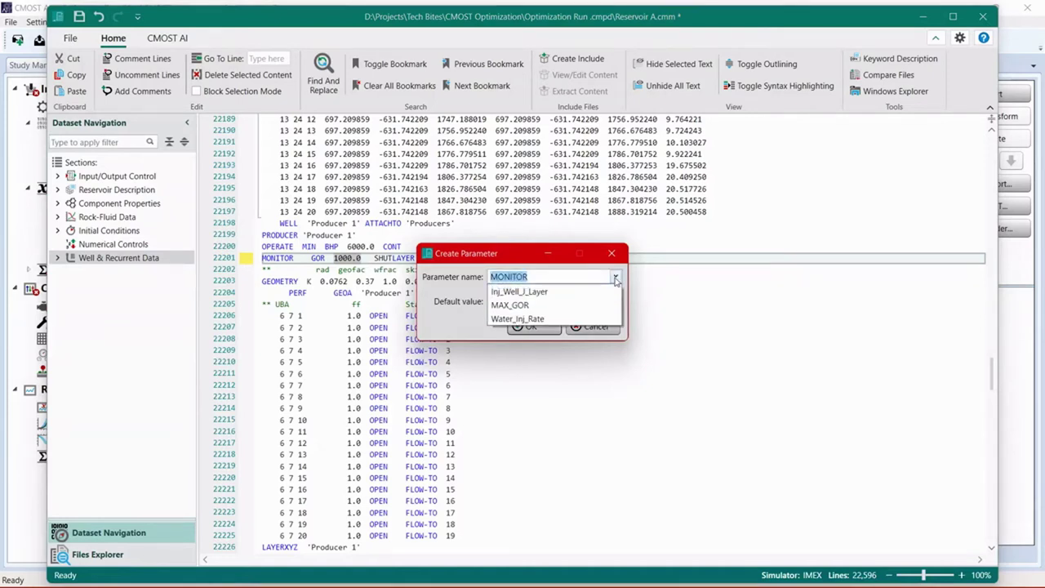
{"action": "left_click", "coordinate": [531, 306]}
{"action": "left_click", "coordinate": [544, 328]}
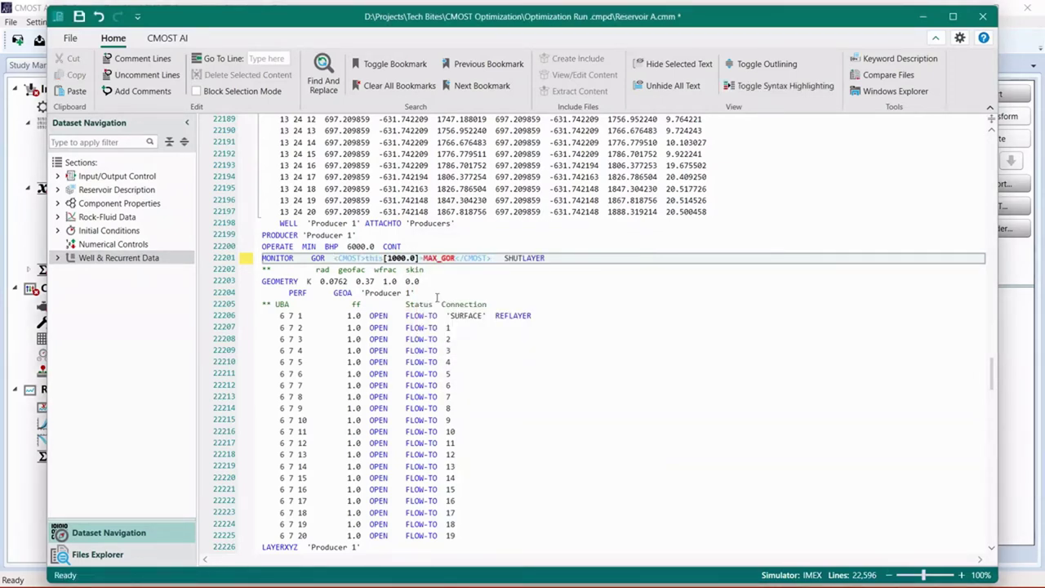
{"action": "left_click", "coordinate": [82, 17]}
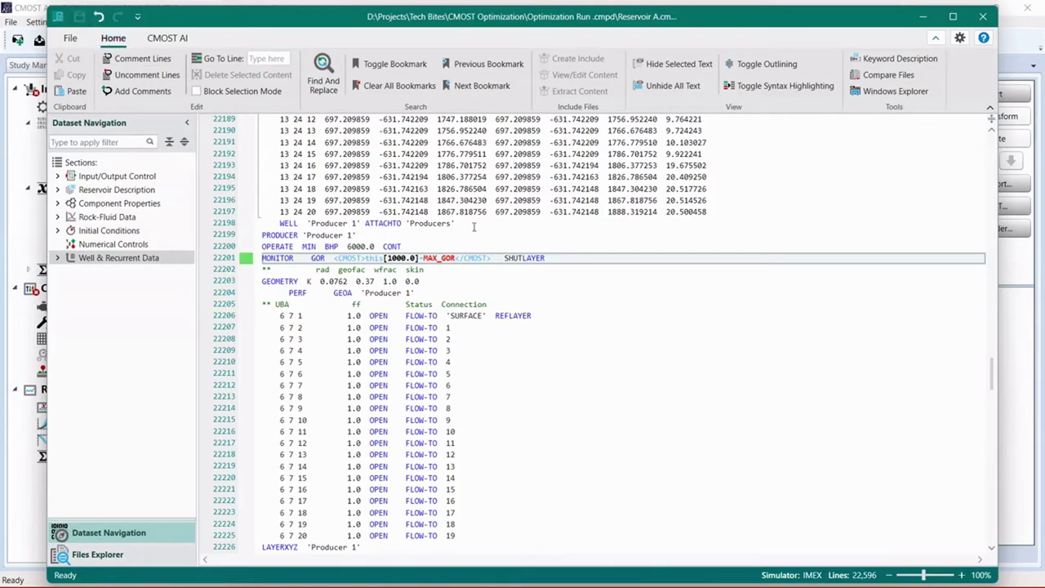
{"action": "left_click", "coordinate": [984, 17]}
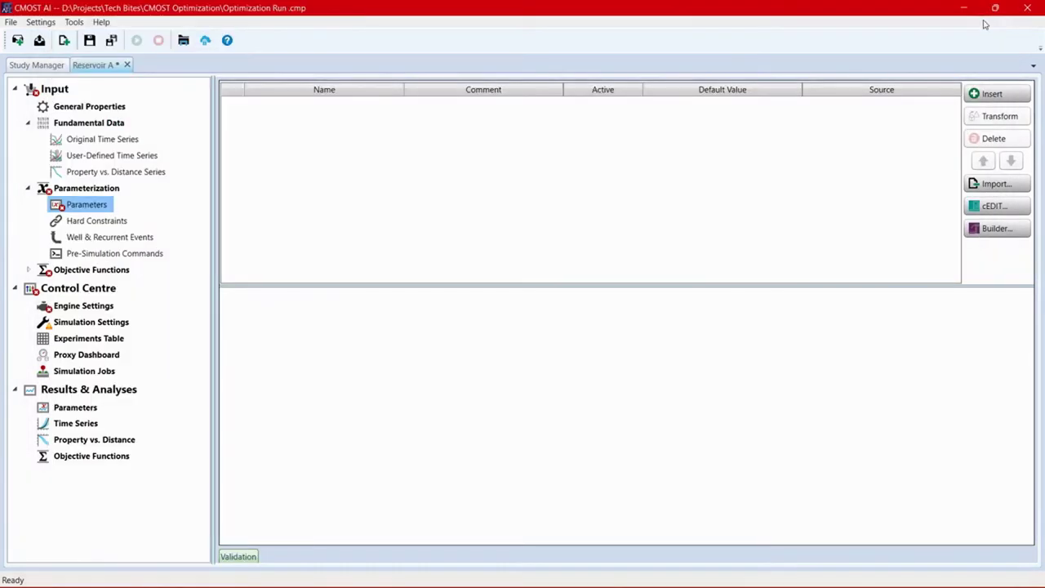
Import the tagged parameters Inj_Well_J_Layer, MAX_GOR and Water_Inj_Rate and acknowledge the success message.
{"action": "left_click", "coordinate": [997, 185]}
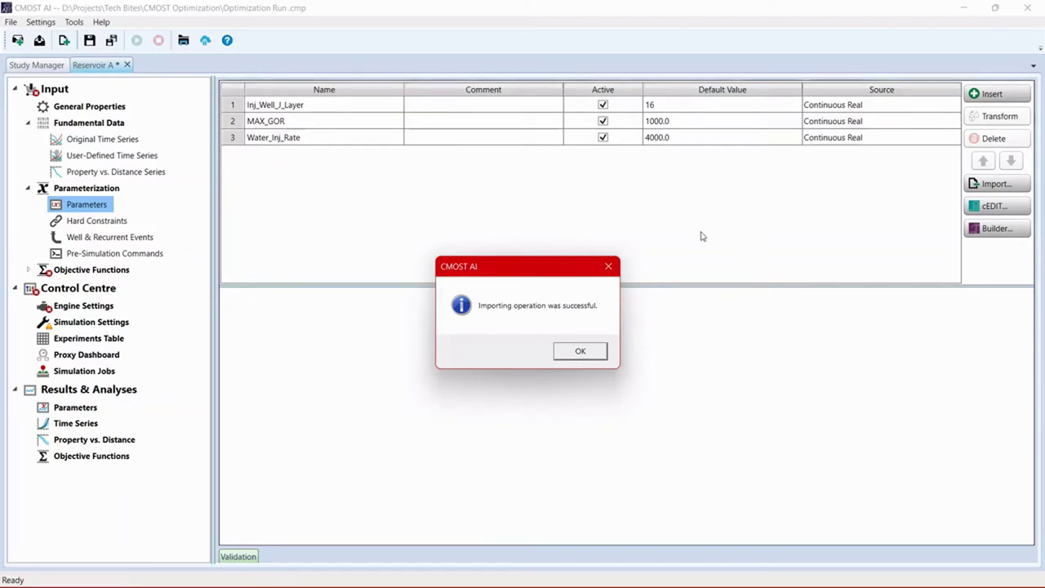
{"action": "left_click", "coordinate": [604, 351]}
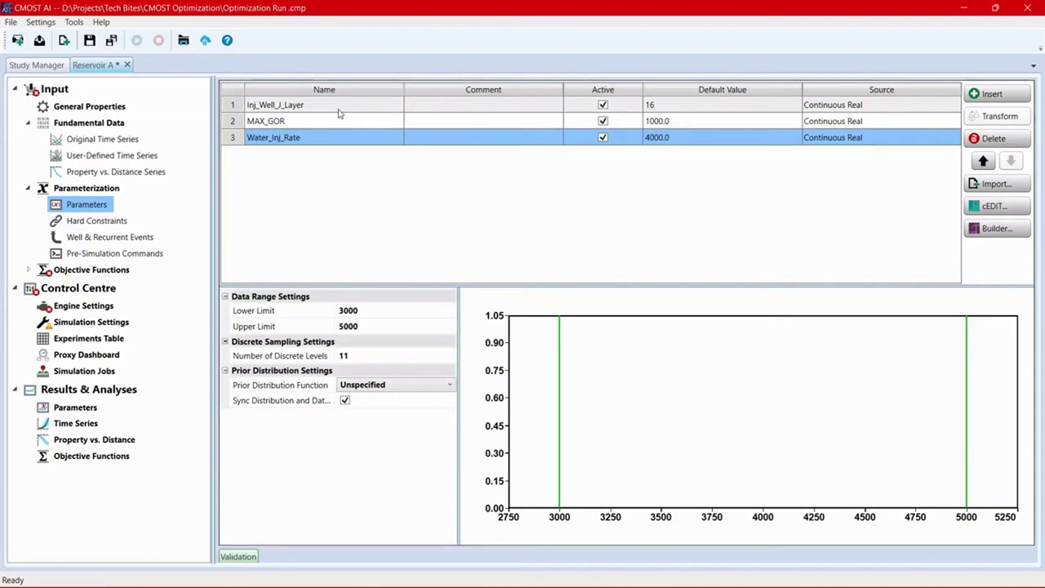
Change Inj_Well_J_Layer's source to Discrete Integer.
{"action": "left_click", "coordinate": [870, 107]}
{"action": "left_click", "coordinate": [871, 107]}
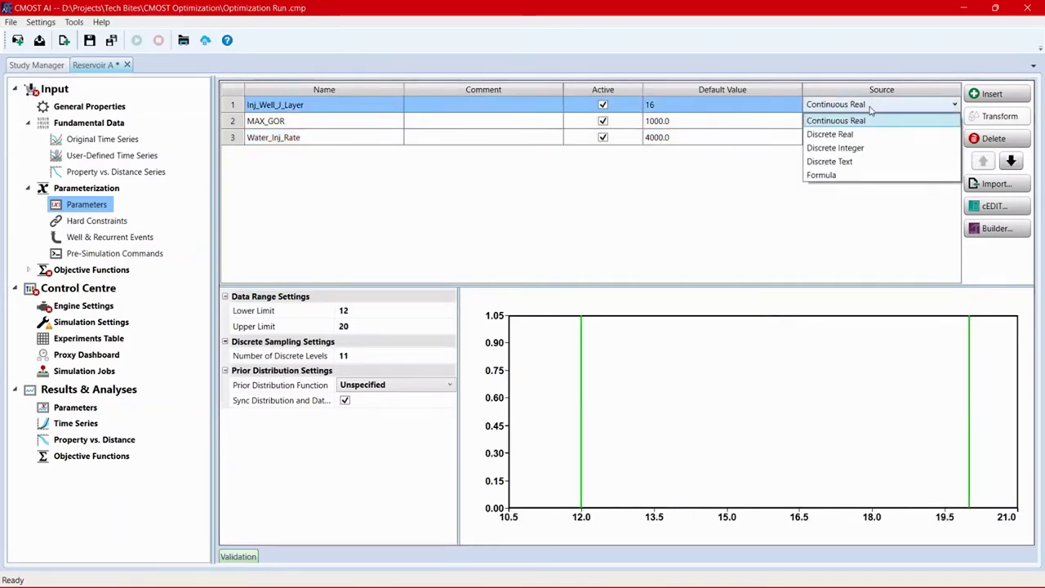
{"action": "left_click", "coordinate": [879, 148]}
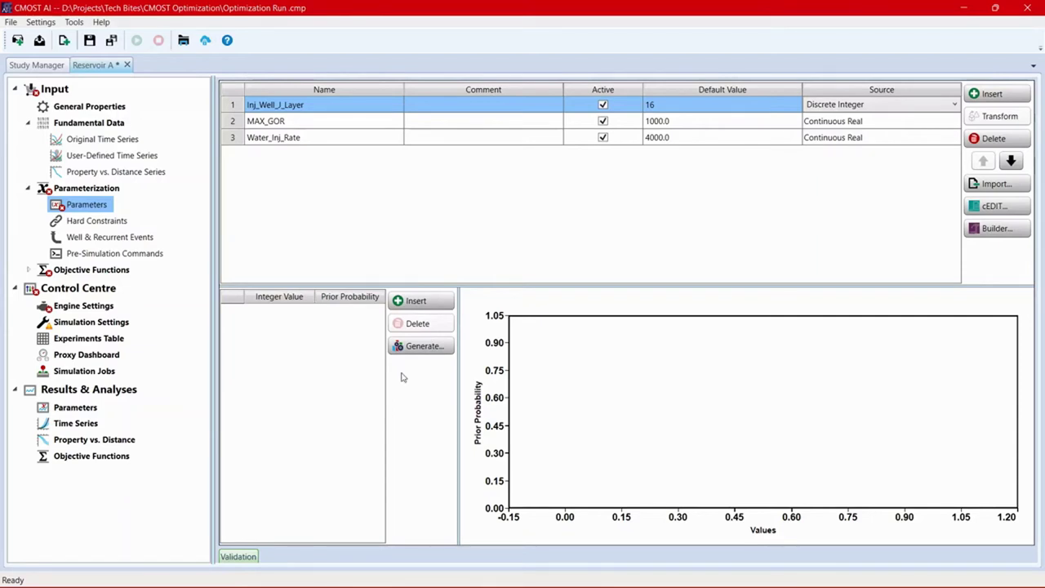
Generate 35 equally likely integer values from minimum 1 to maximum 35.
{"action": "left_click", "coordinate": [424, 350]}
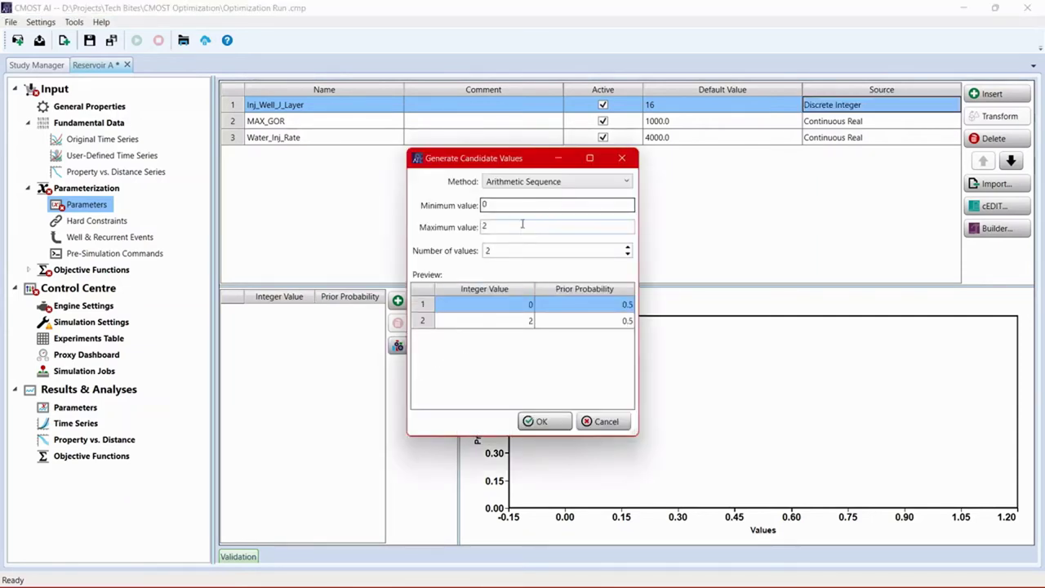
{"action": "double_click", "coordinate": [487, 205]}
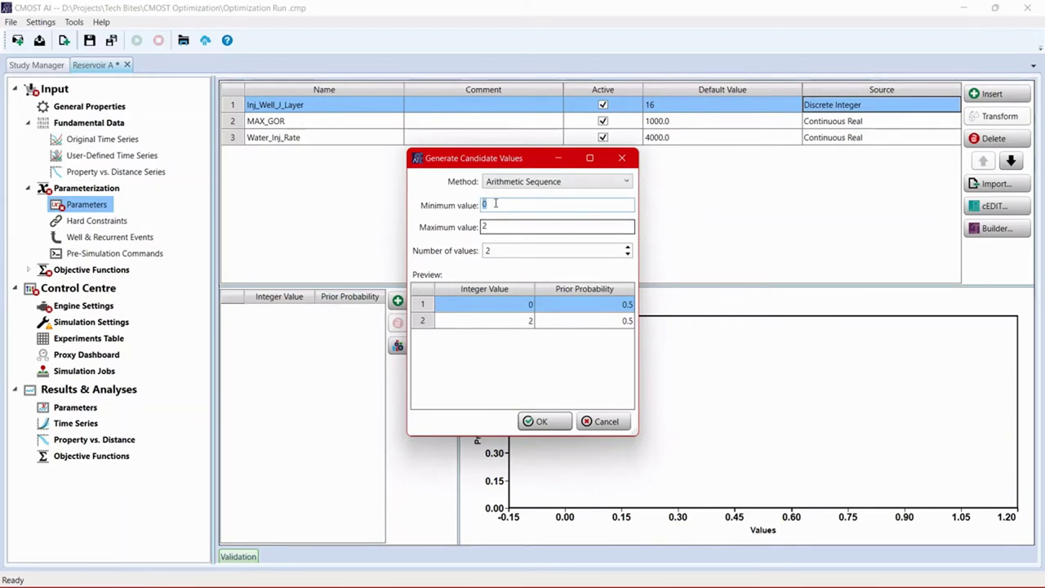
{"action": "type", "text": "1"}
{"action": "double_click", "coordinate": [493, 229]}
{"action": "type", "text": "35"}
{"action": "left_click", "coordinate": [488, 251]}
{"action": "left_click", "coordinate": [488, 251]}
{"action": "type", "text": "35"}
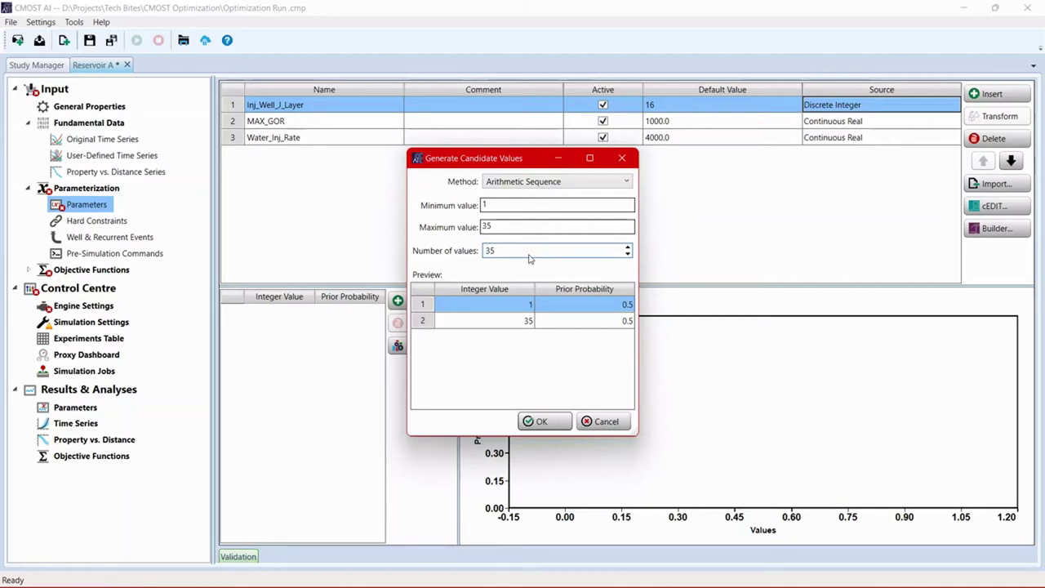
{"action": "left_click", "coordinate": [567, 388]}
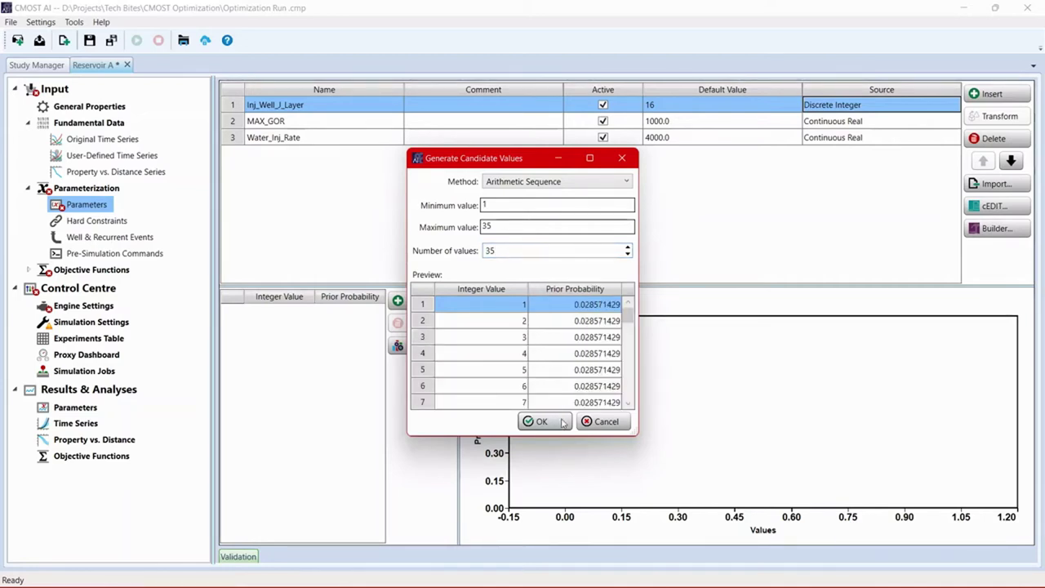
{"action": "left_click", "coordinate": [562, 422]}
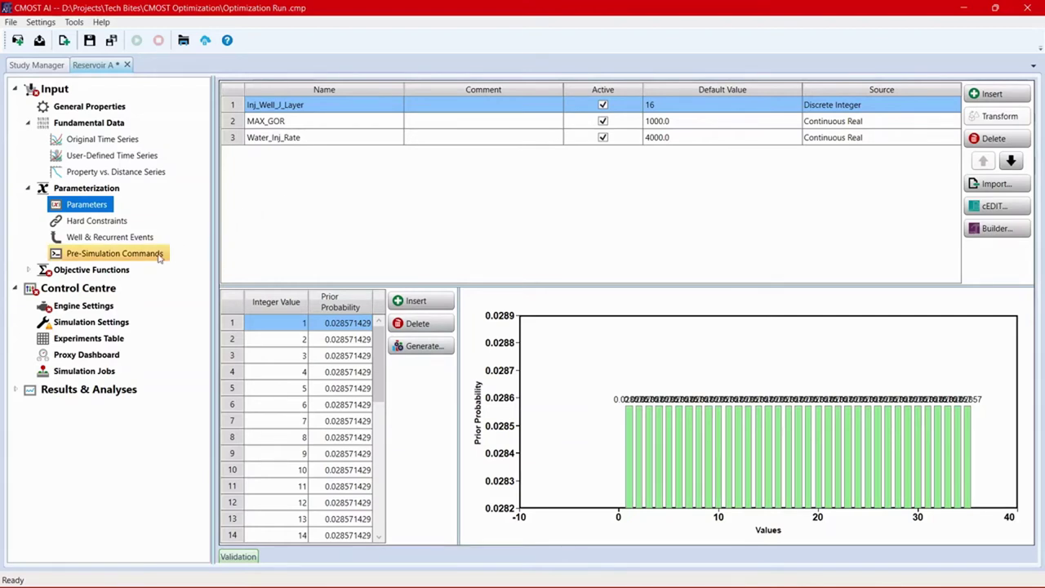
Add a Run CMG Builder Silently pre-simulation command, then go to the Objective Functions page.
{"action": "left_click", "coordinate": [159, 256]}
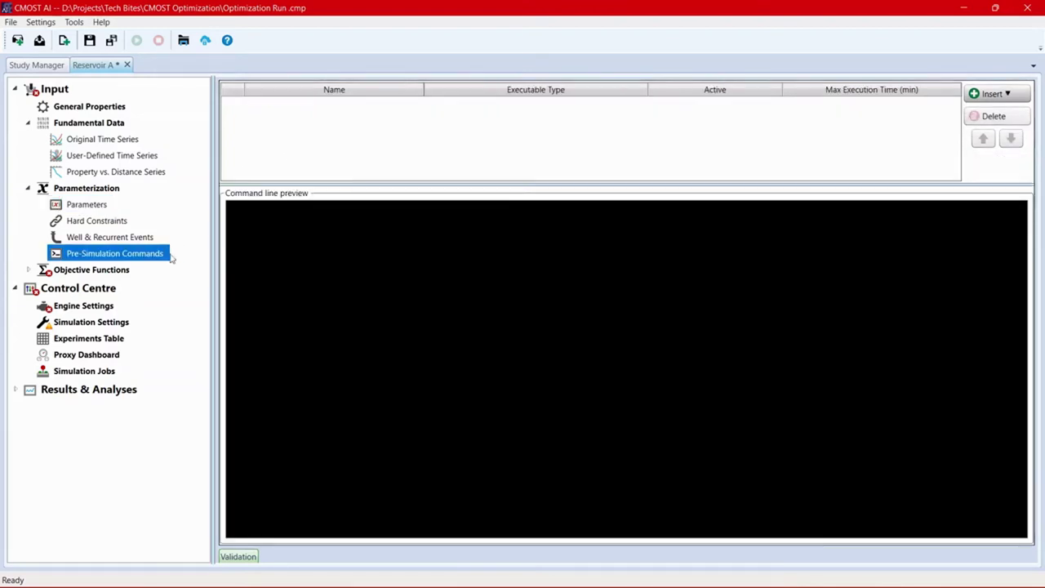
{"action": "left_click", "coordinate": [997, 97]}
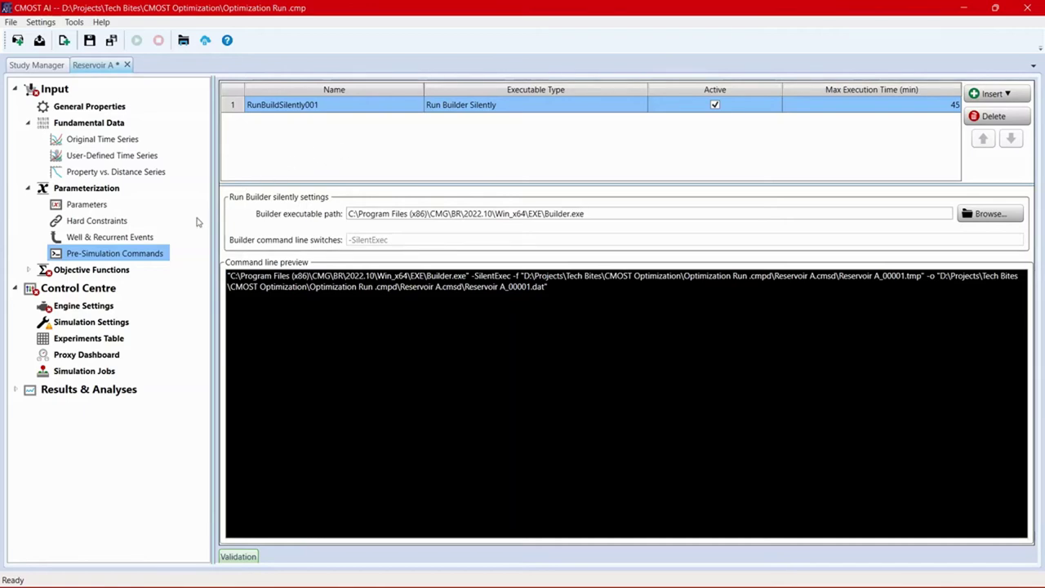
{"action": "left_click", "coordinate": [118, 272]}
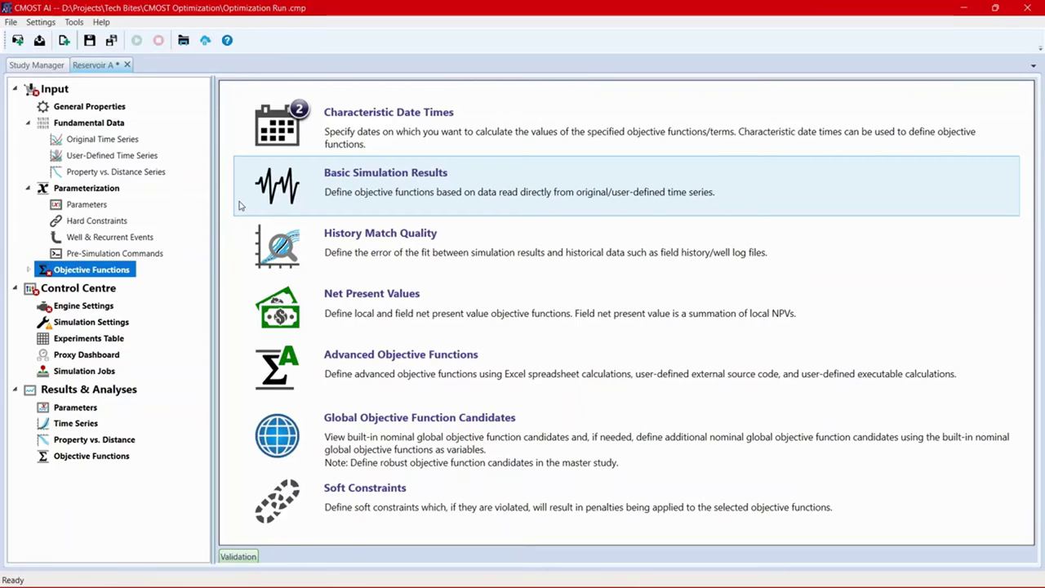
Insert a new basic simulation result named Oil_Recovery_Factor.
{"action": "left_click", "coordinate": [344, 177]}
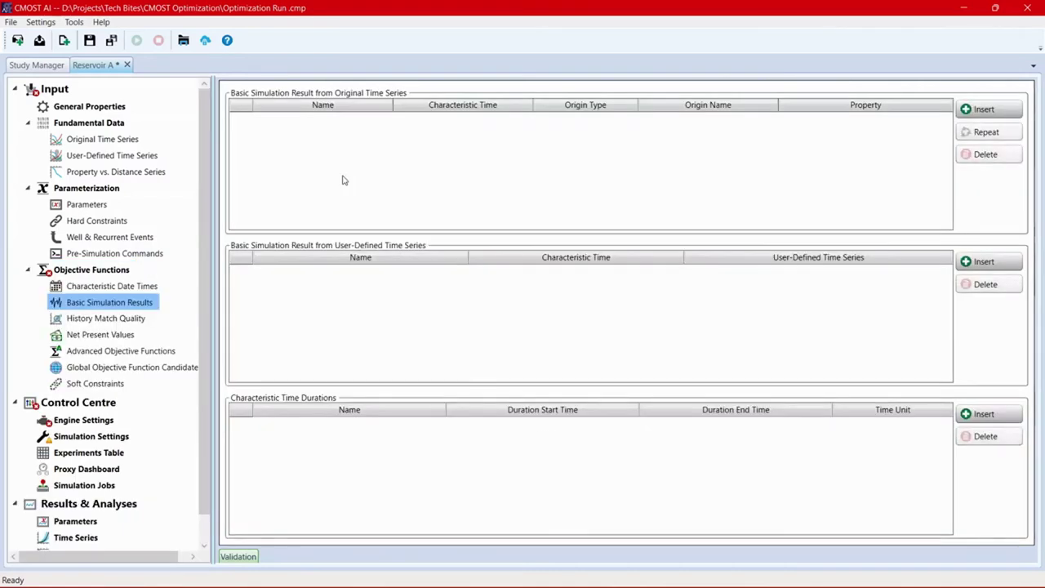
{"action": "left_click", "coordinate": [980, 109]}
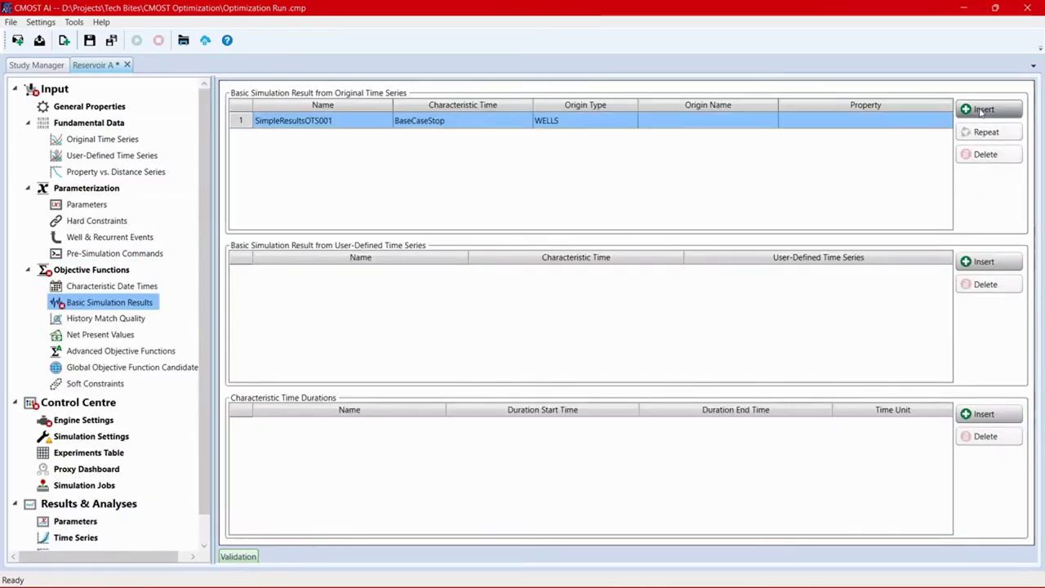
{"action": "left_click", "coordinate": [307, 122]}
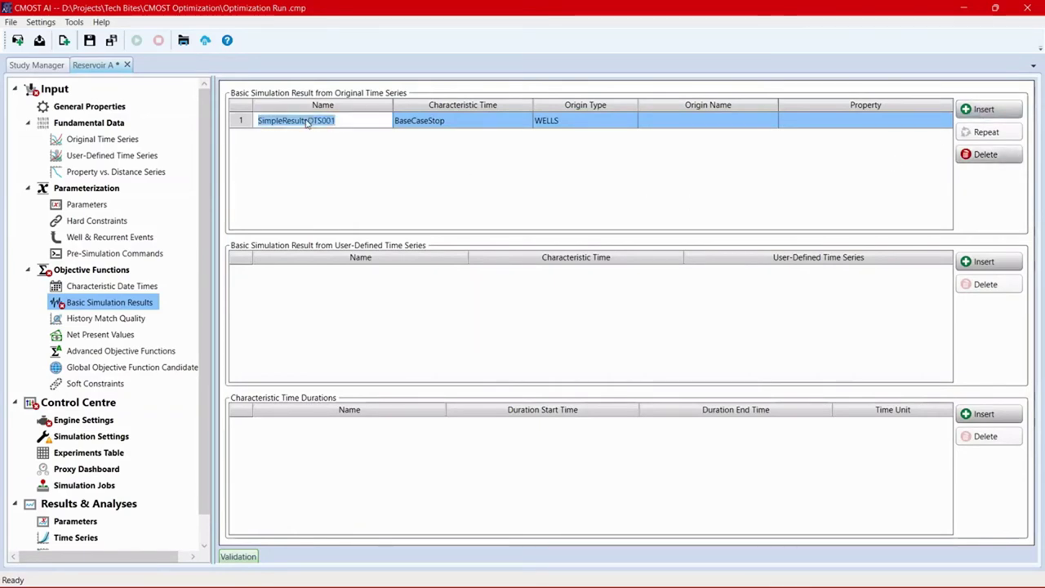
{"action": "type", "text": "Oil"}
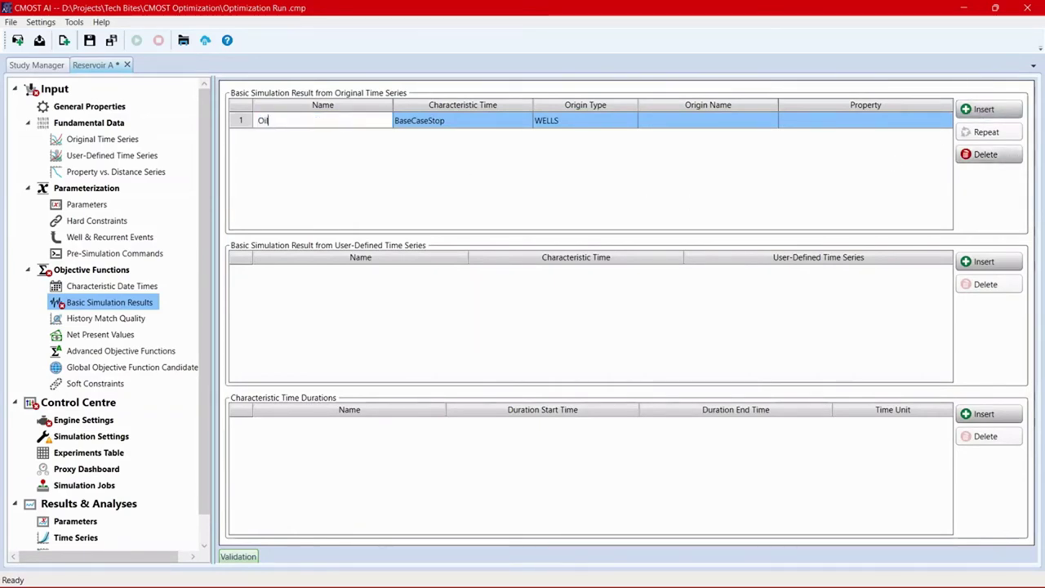
{"action": "type", "text": "_Recovery"}
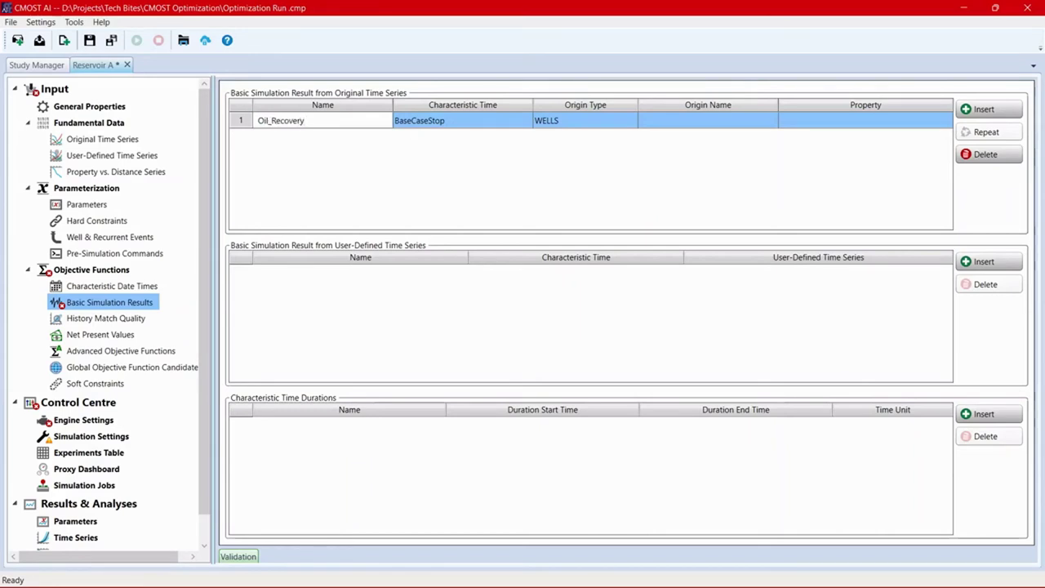
{"action": "type", "text": "_Factor"}
Set its origin to SECTORS, Entire Field, with property Oil Recovery Factor SCTR.
{"action": "left_click", "coordinate": [591, 121]}
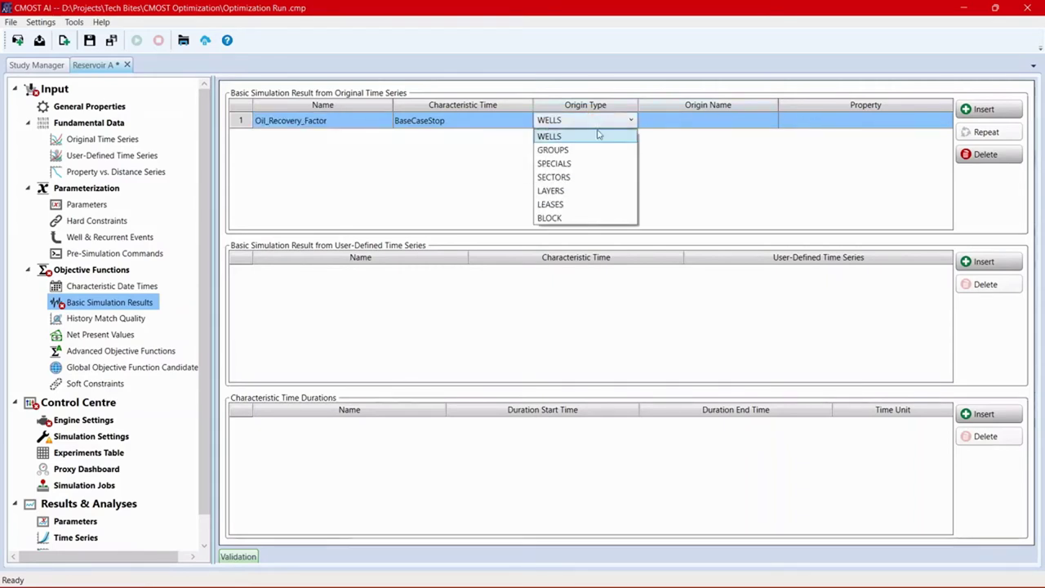
{"action": "left_click", "coordinate": [592, 176]}
{"action": "left_click", "coordinate": [714, 121]}
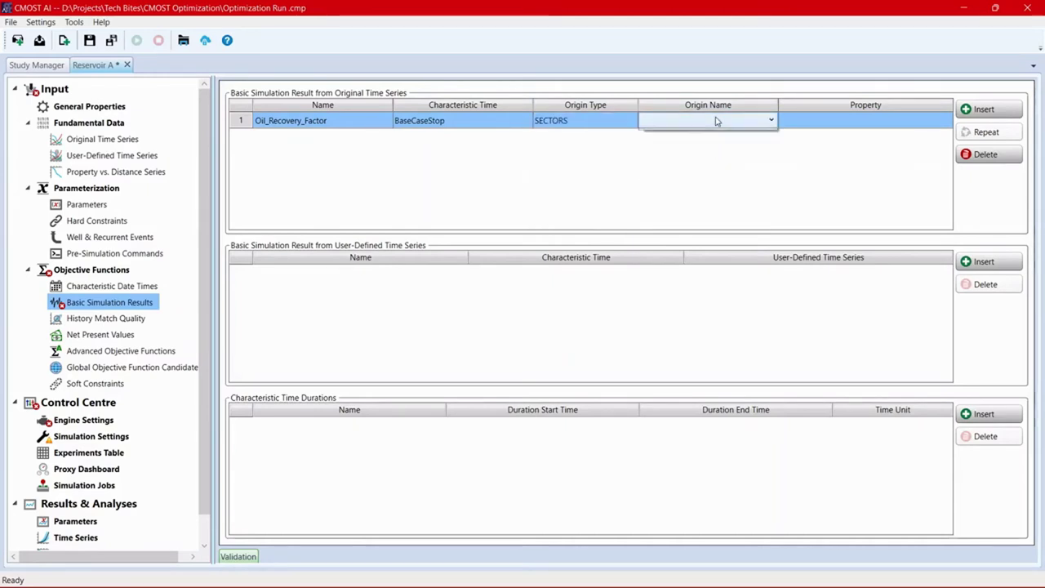
{"action": "left_click", "coordinate": [713, 137]}
{"action": "left_click", "coordinate": [828, 122]}
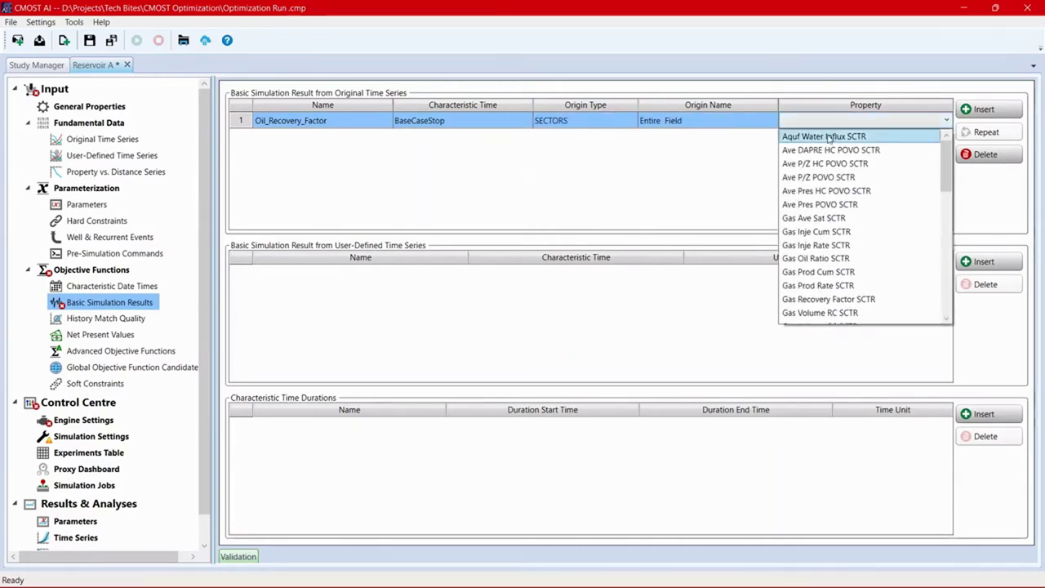
{"action": "scroll", "coordinate": [839, 192], "scroll_direction": "down", "scroll_amount": 4}
{"action": "scroll", "coordinate": [839, 192], "scroll_direction": "down", "scroll_amount": 1}
{"action": "left_click", "coordinate": [841, 272]}
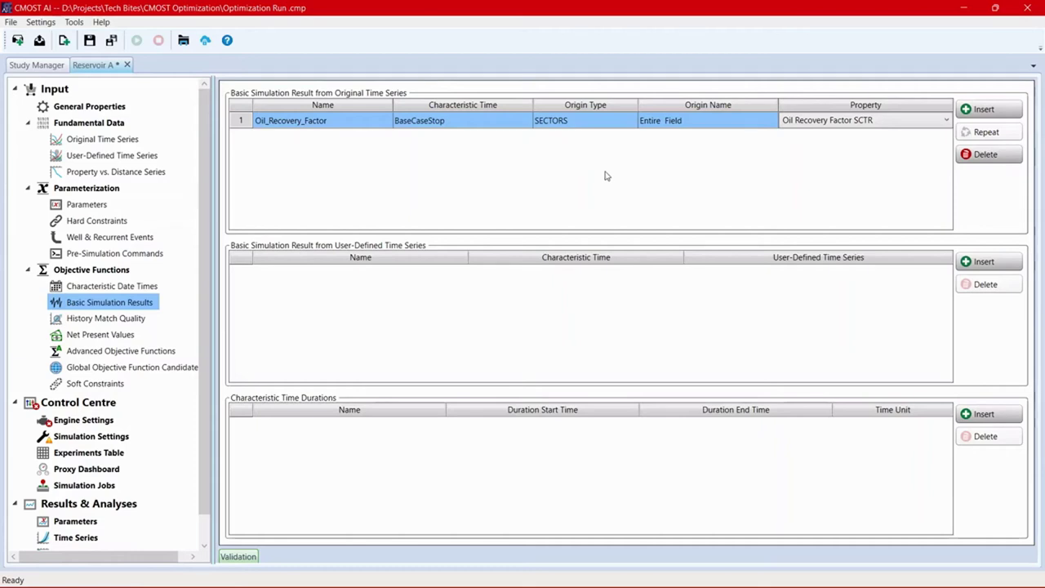
{"action": "left_click", "coordinate": [106, 274]}
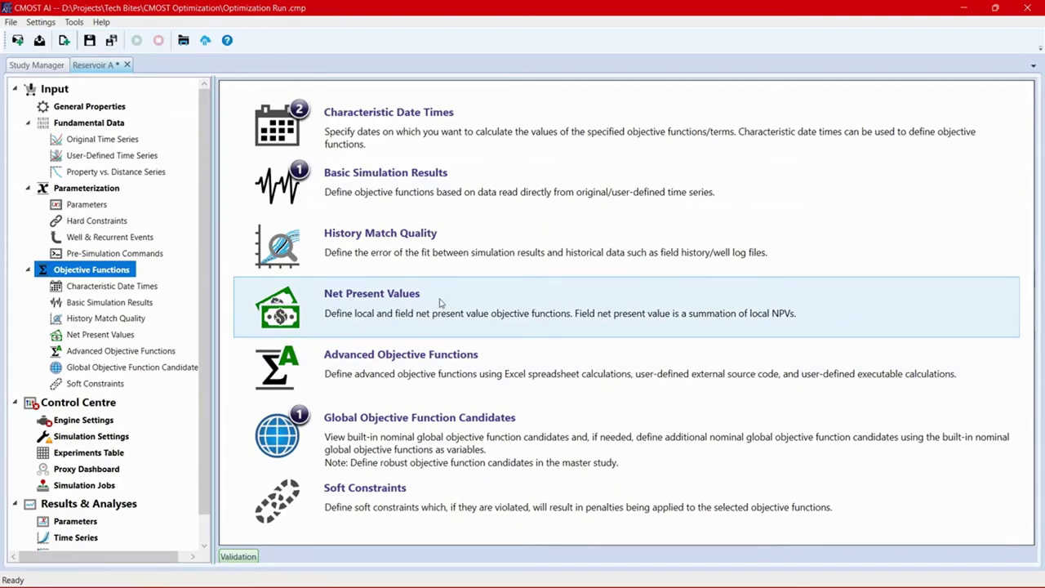
Insert a local NPV named 'Oil Revenue' with unit label $.
{"action": "left_click", "coordinate": [439, 303]}
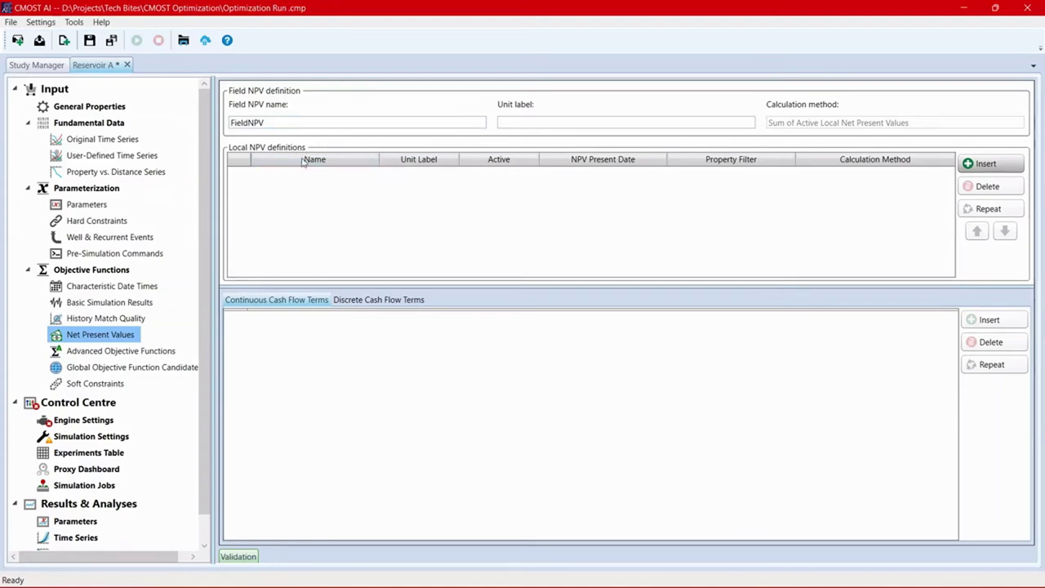
{"action": "left_click", "coordinate": [983, 164]}
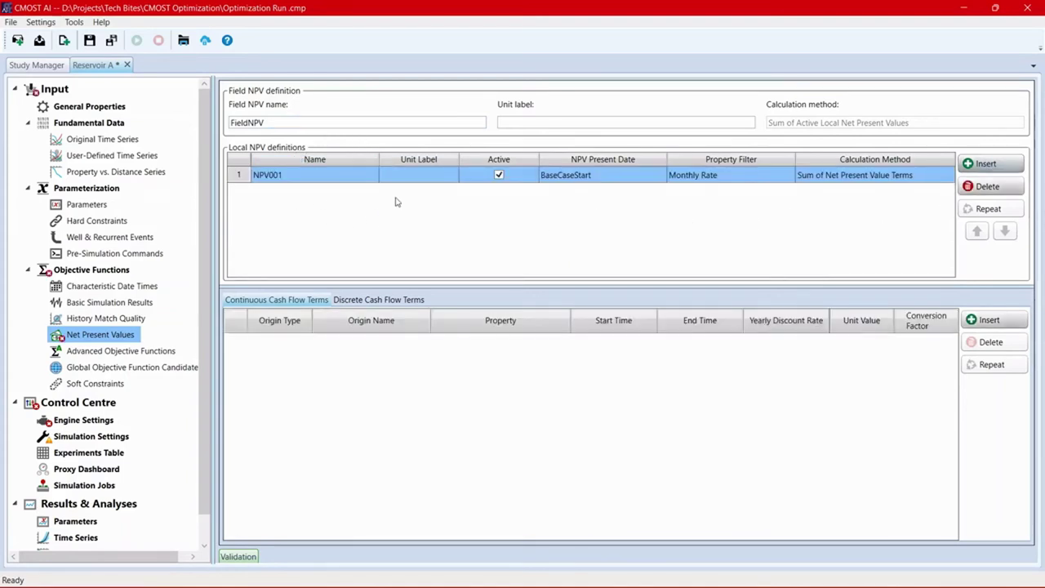
{"action": "left_click", "coordinate": [320, 175]}
{"action": "type", "text": "Oil Revenue"}
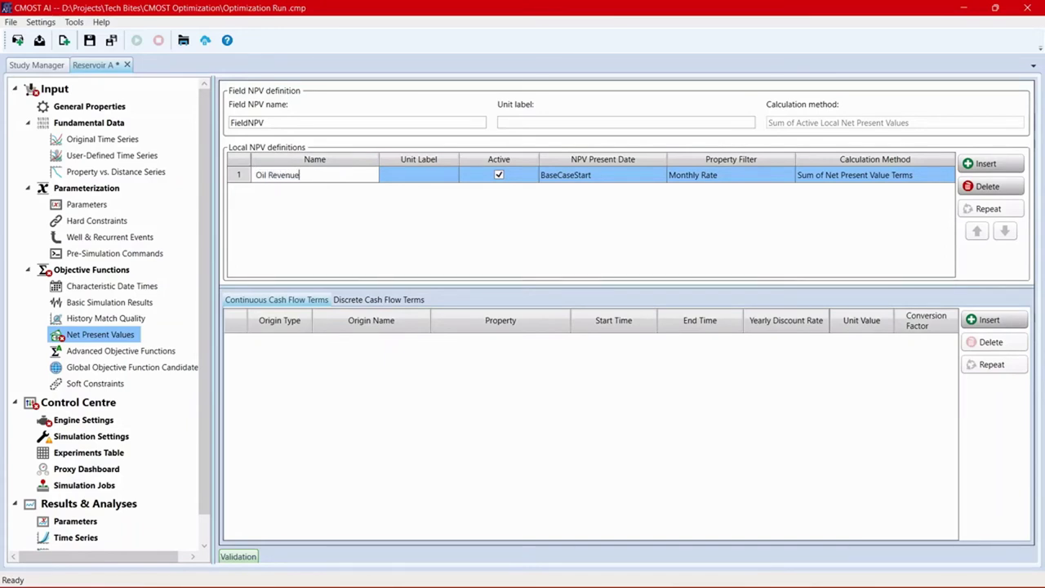
{"action": "left_click", "coordinate": [425, 176]}
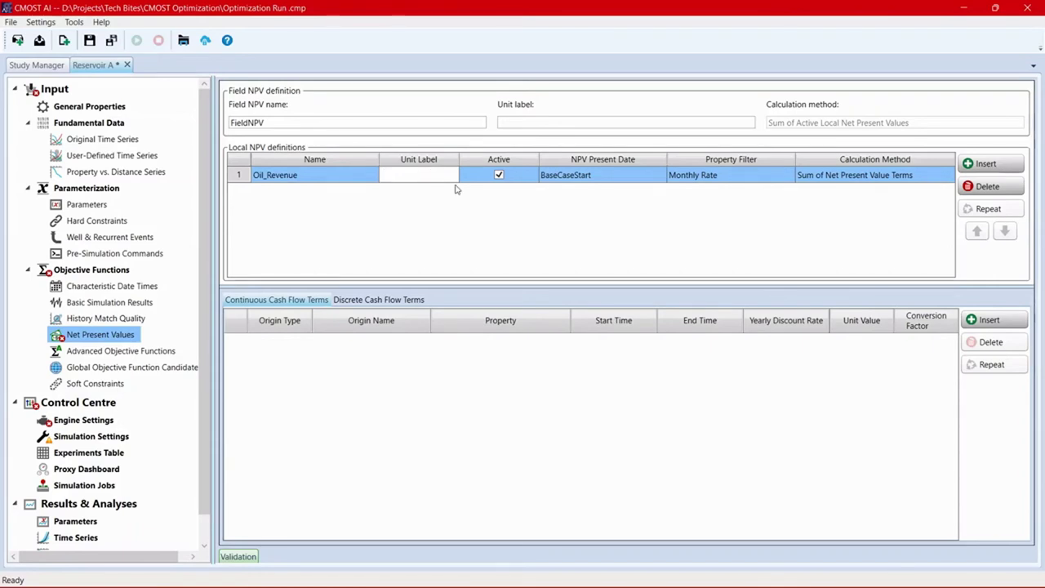
{"action": "type", "text": "$"}
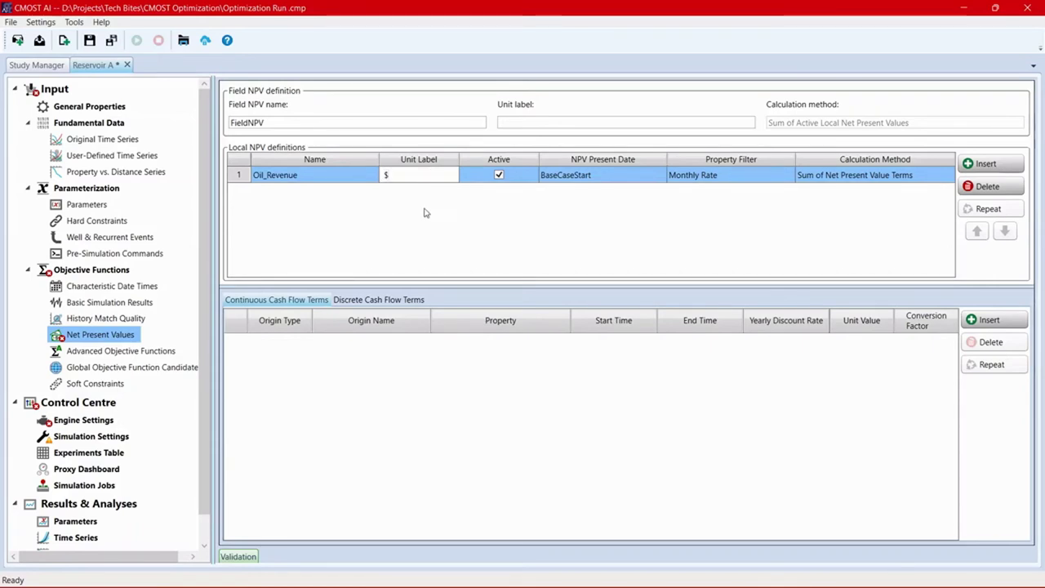
Add a second local NPV 'Wareer_injection_Cost' labelled $, then a continuous cash-flow term for Oil_Revenue.
{"action": "left_click", "coordinate": [985, 164]}
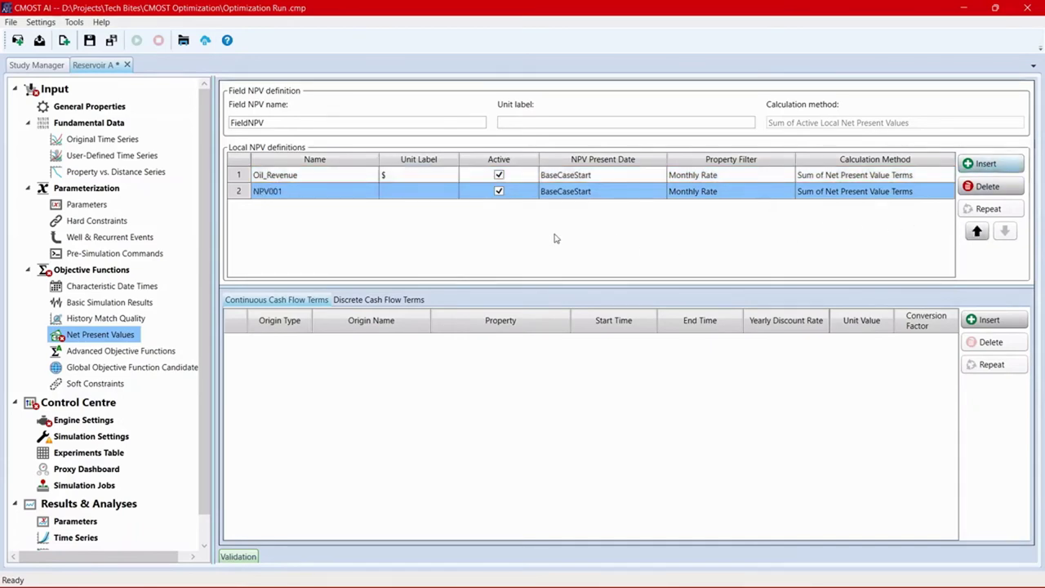
{"action": "double_click", "coordinate": [330, 190]}
{"action": "type", "text": "Wa"}
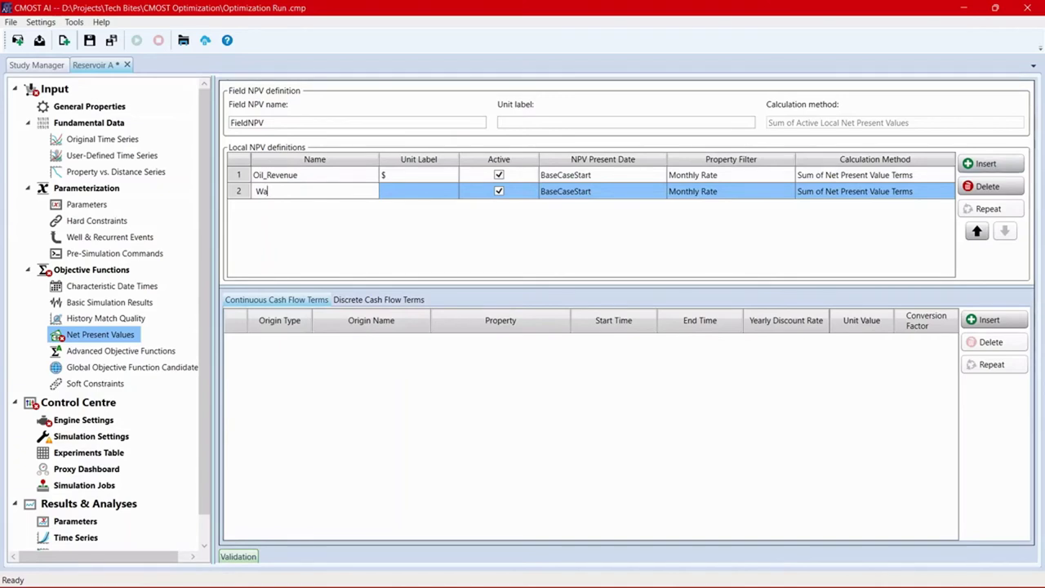
{"action": "type", "text": "reer_injection_Cost"}
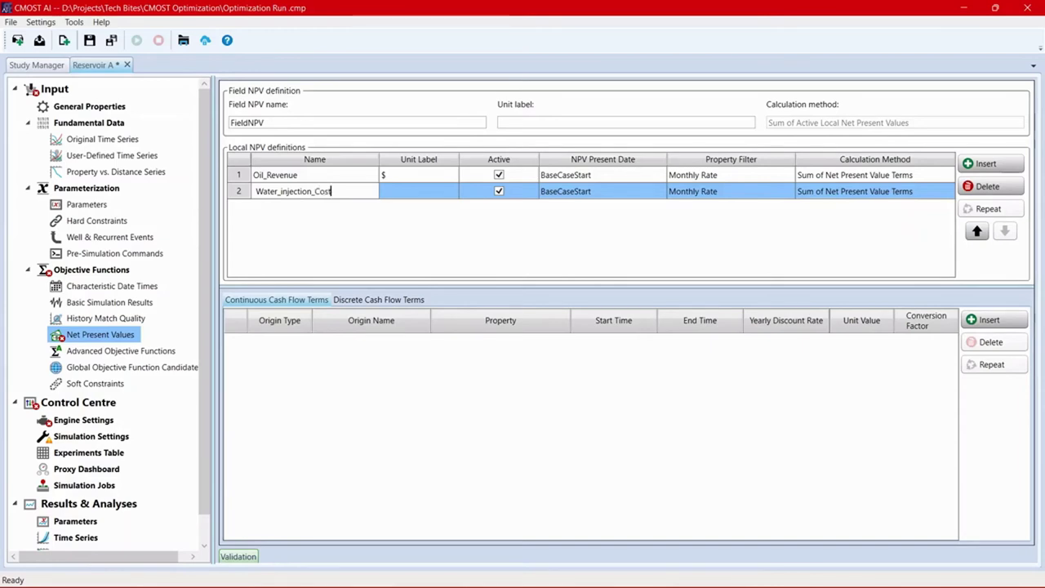
{"action": "left_click", "coordinate": [420, 191]}
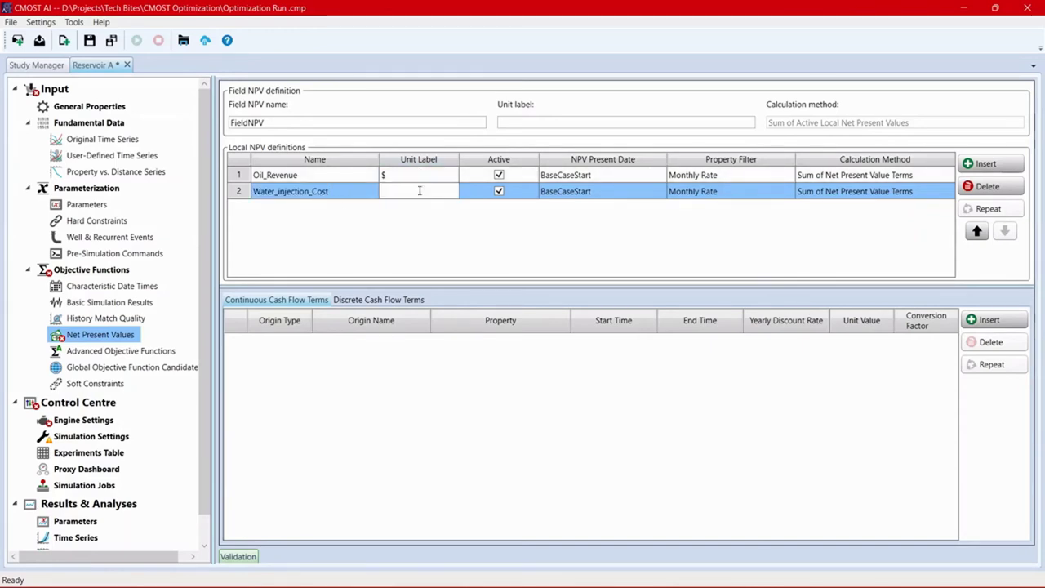
{"action": "type", "text": "$"}
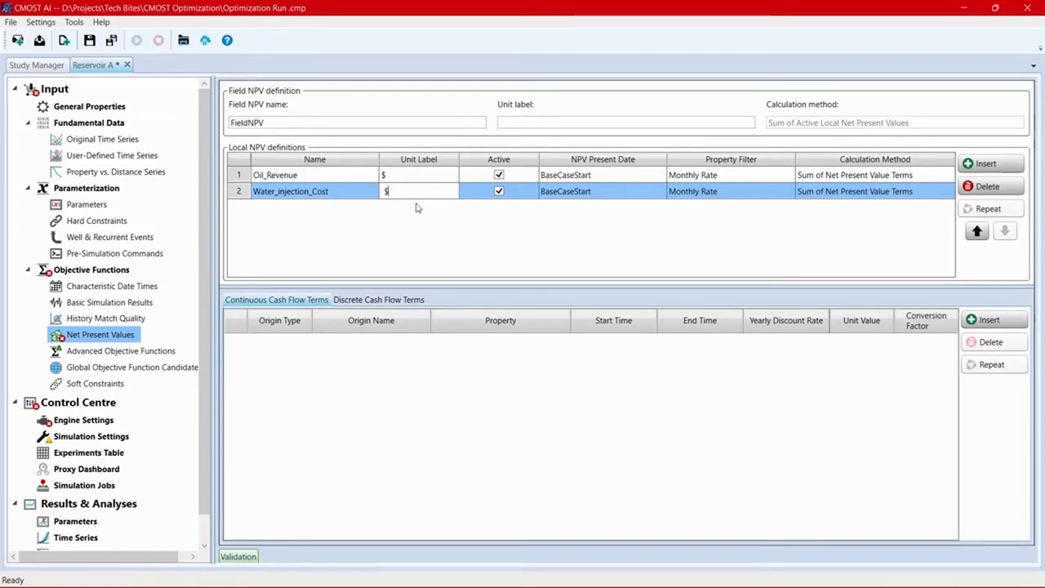
{"action": "left_click", "coordinate": [267, 175]}
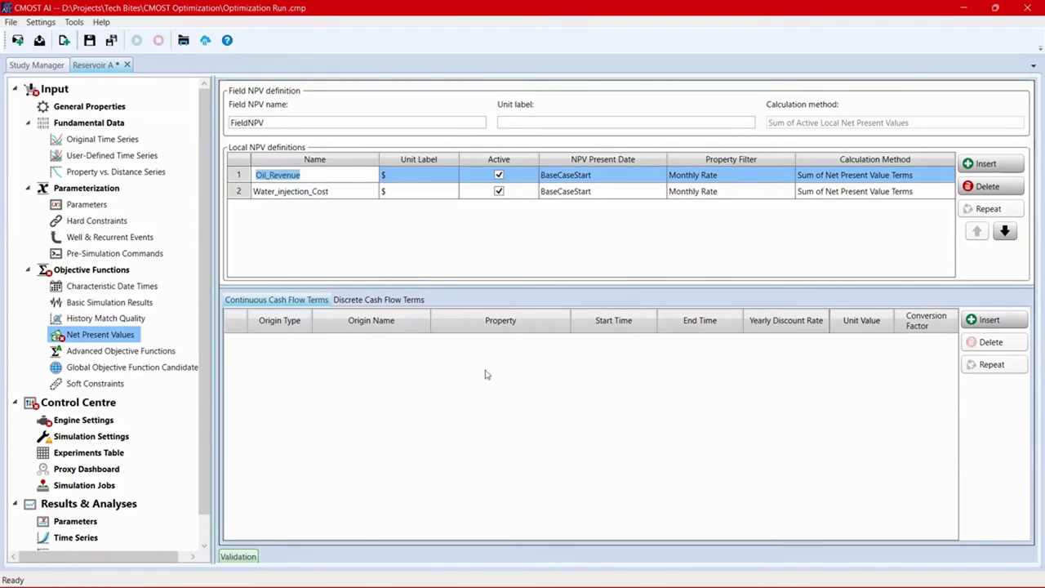
{"action": "left_click", "coordinate": [990, 320]}
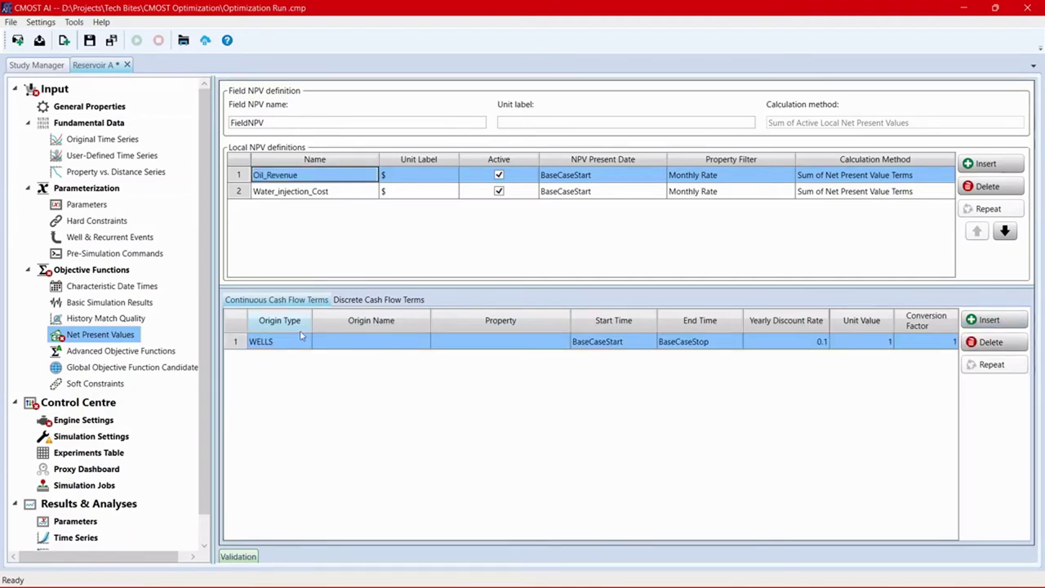
Set the term to Producer 1, Oil Rate SC - Monthly, unit value 85, conversion factor 6.28.
{"action": "left_click", "coordinate": [373, 343]}
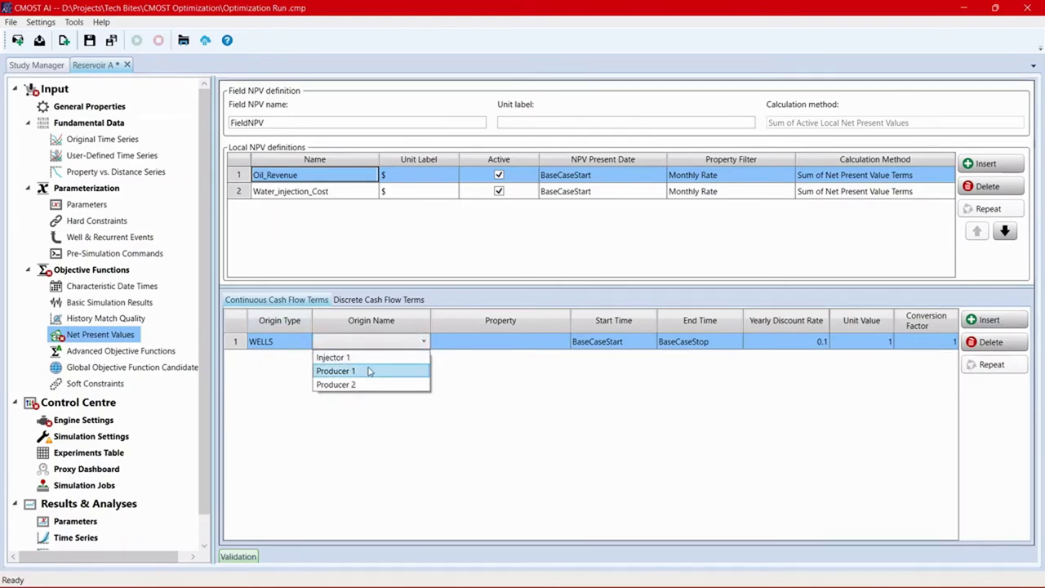
{"action": "left_click", "coordinate": [369, 372]}
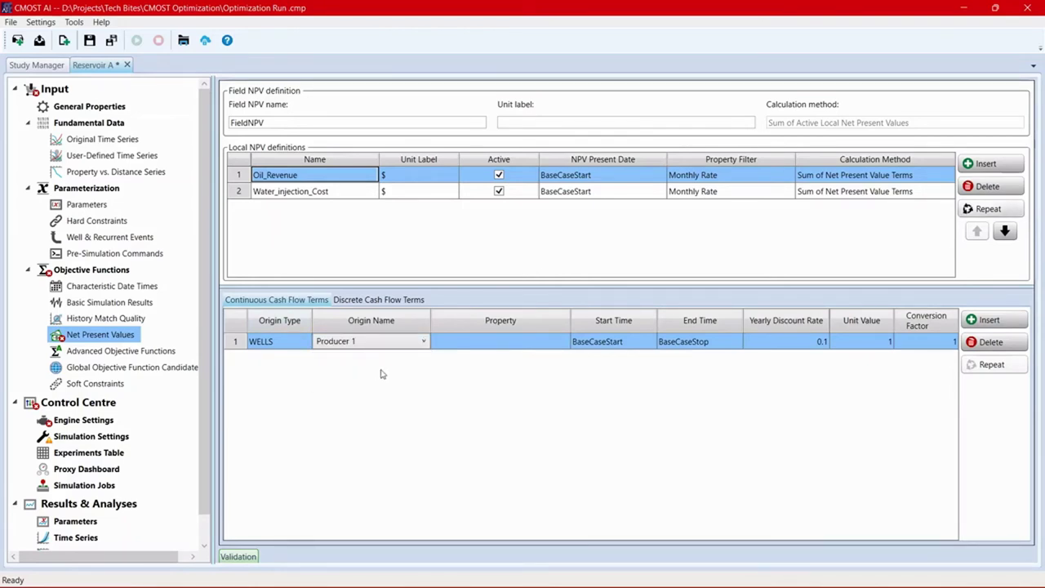
{"action": "left_click", "coordinate": [520, 343]}
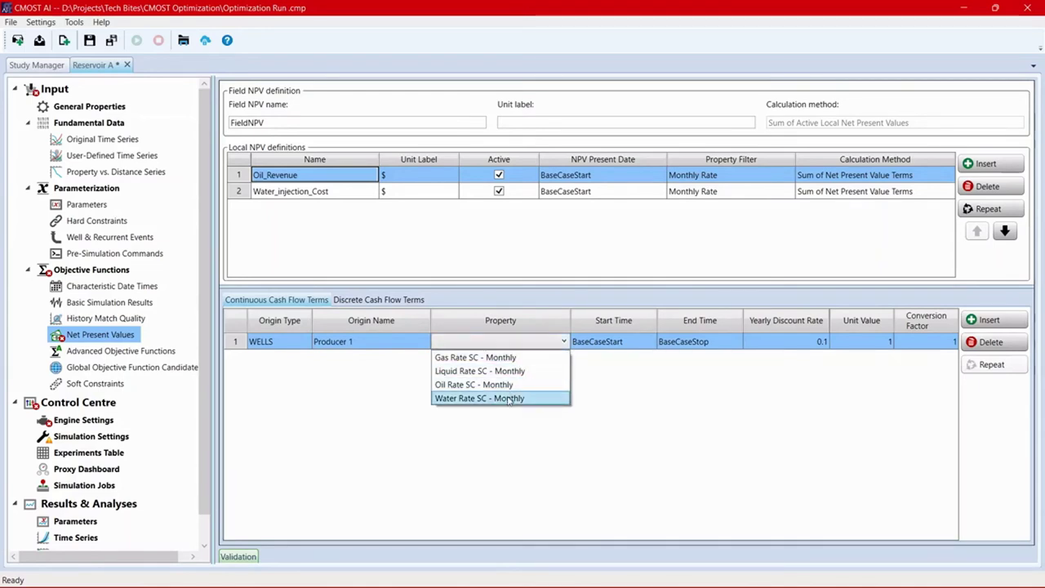
{"action": "left_click", "coordinate": [513, 386]}
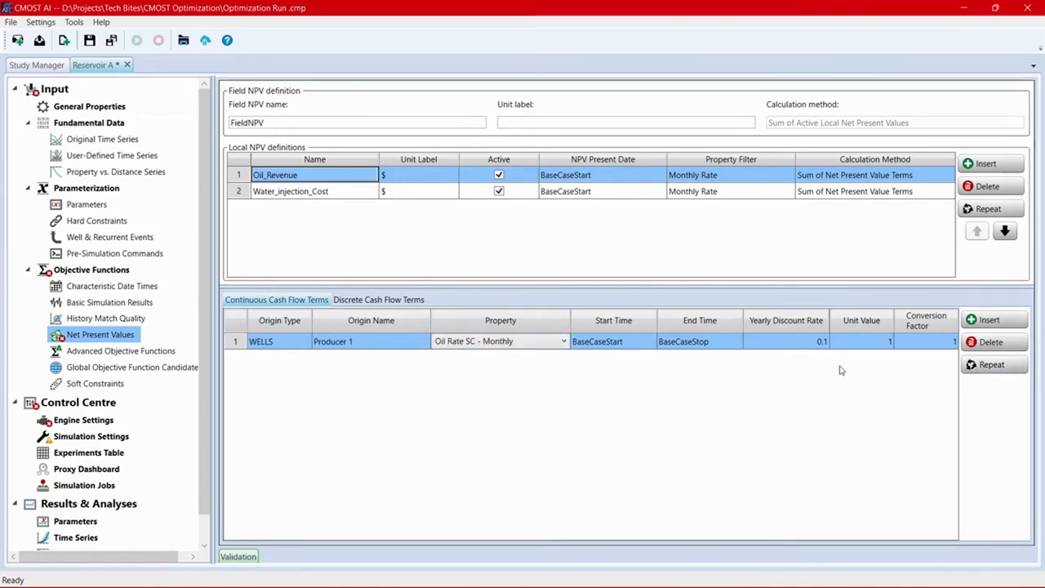
{"action": "left_click", "coordinate": [882, 342]}
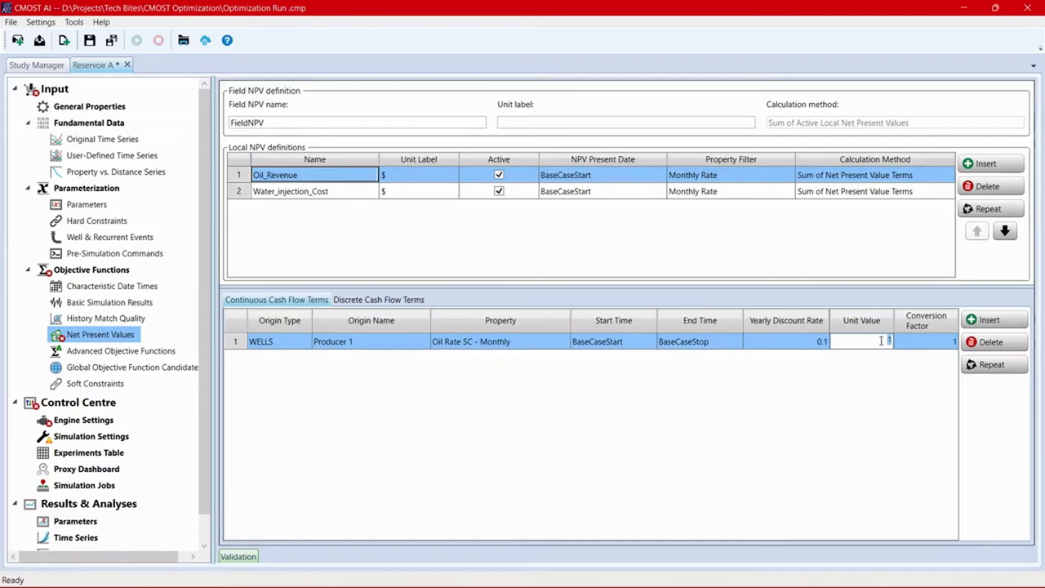
{"action": "type", "text": "85"}
{"action": "left_click", "coordinate": [939, 340]}
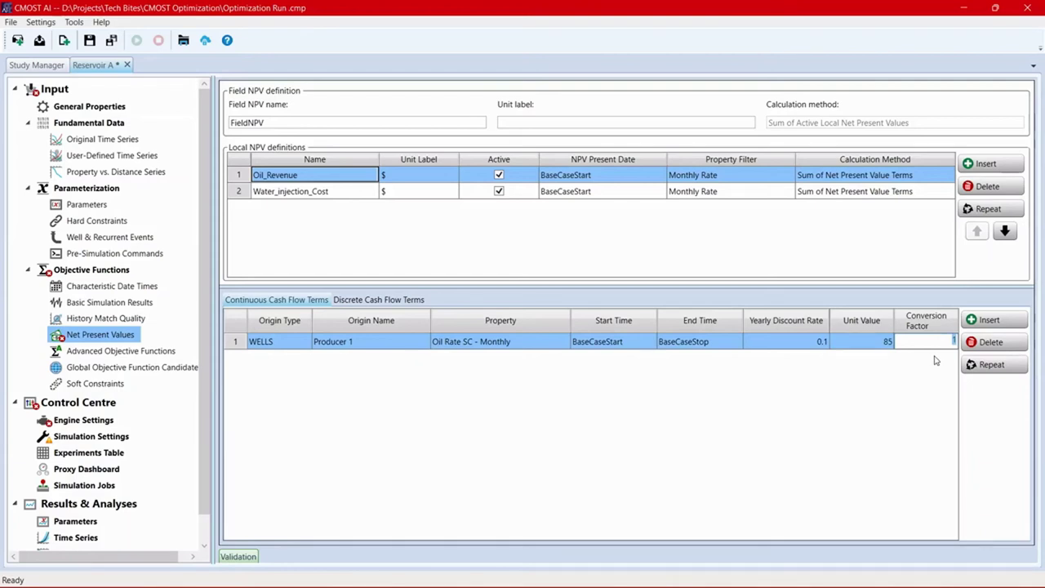
{"action": "type", "text": "6.28"}
Repeat the cash-flow term for Producer 2.
{"action": "left_click", "coordinate": [991, 365]}
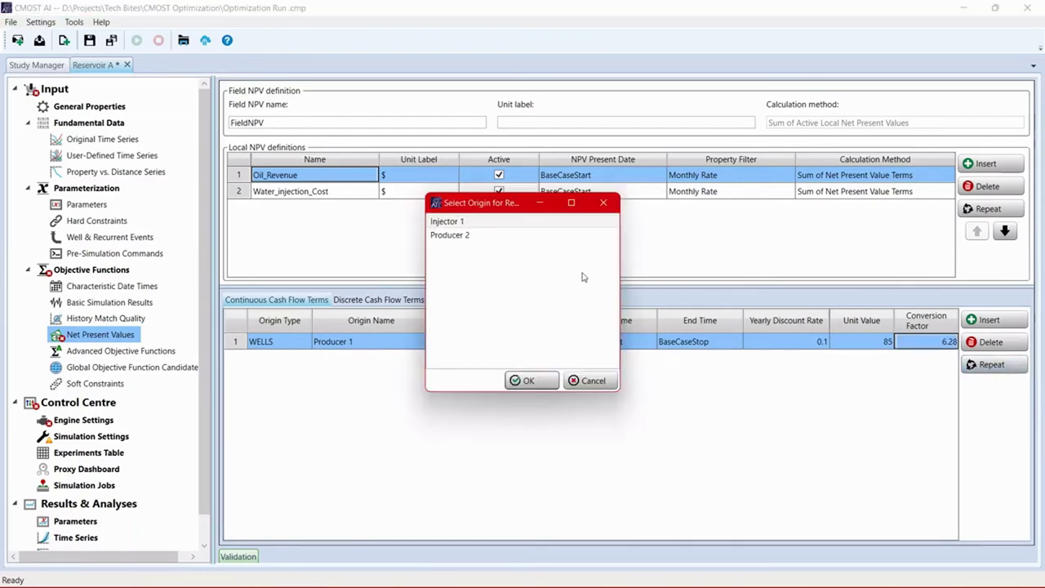
{"action": "left_click", "coordinate": [475, 234]}
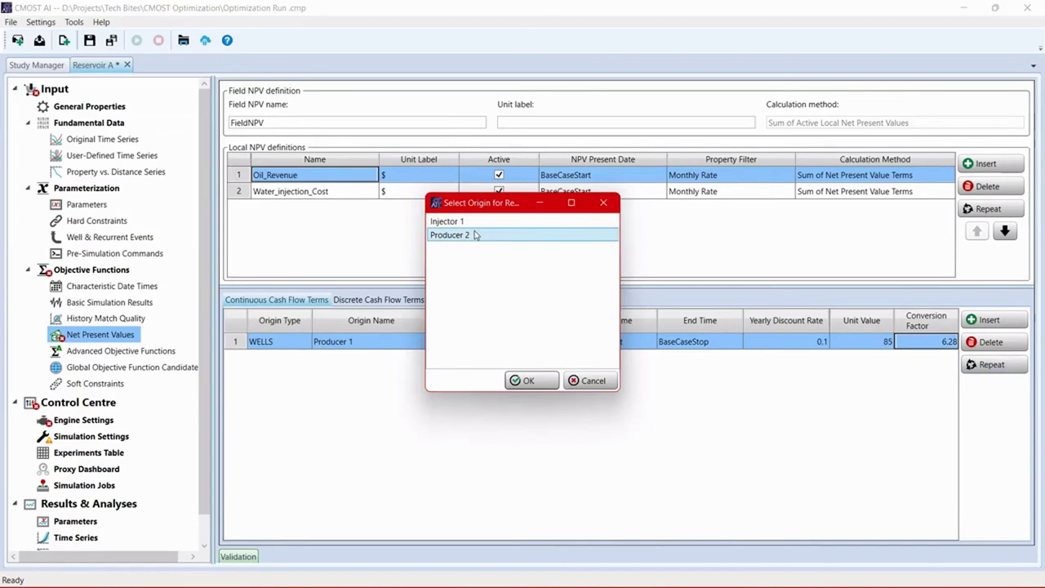
{"action": "left_click", "coordinate": [541, 381]}
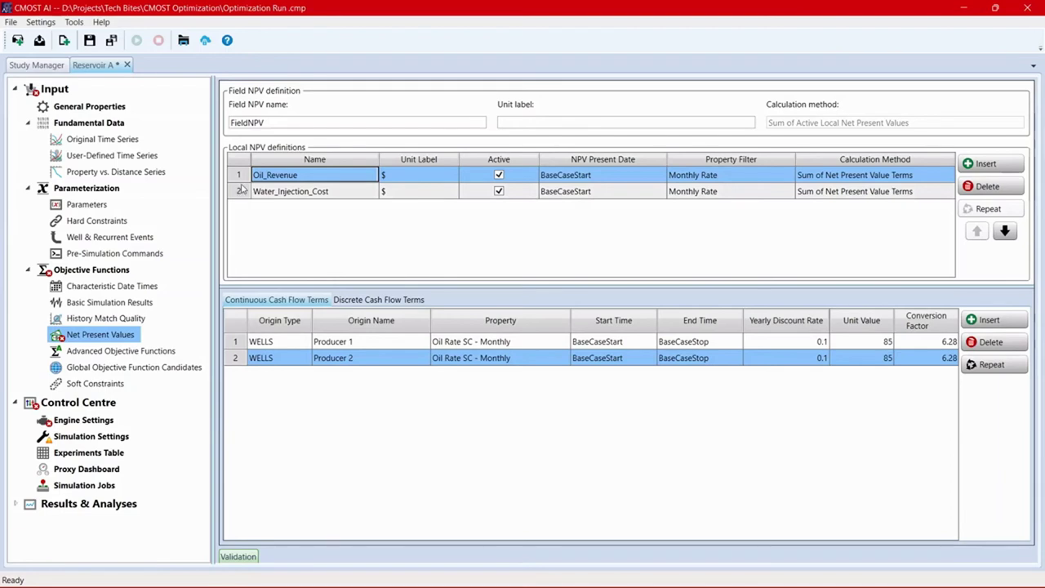
Add a cash-flow term to Water_Injection_Cost with Injector 1 as its origin.
{"action": "left_click", "coordinate": [240, 192]}
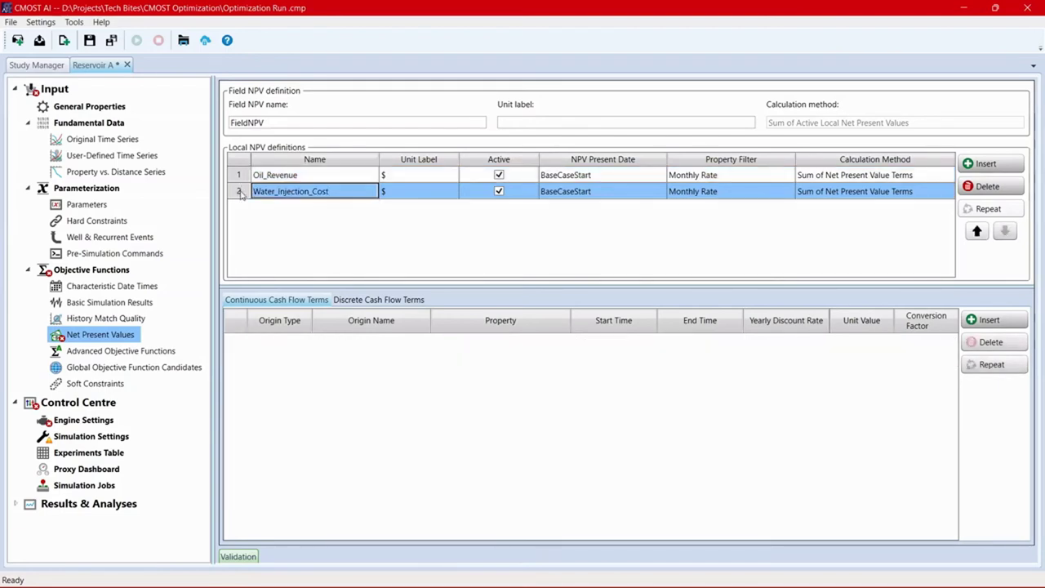
{"action": "left_click", "coordinate": [1012, 321]}
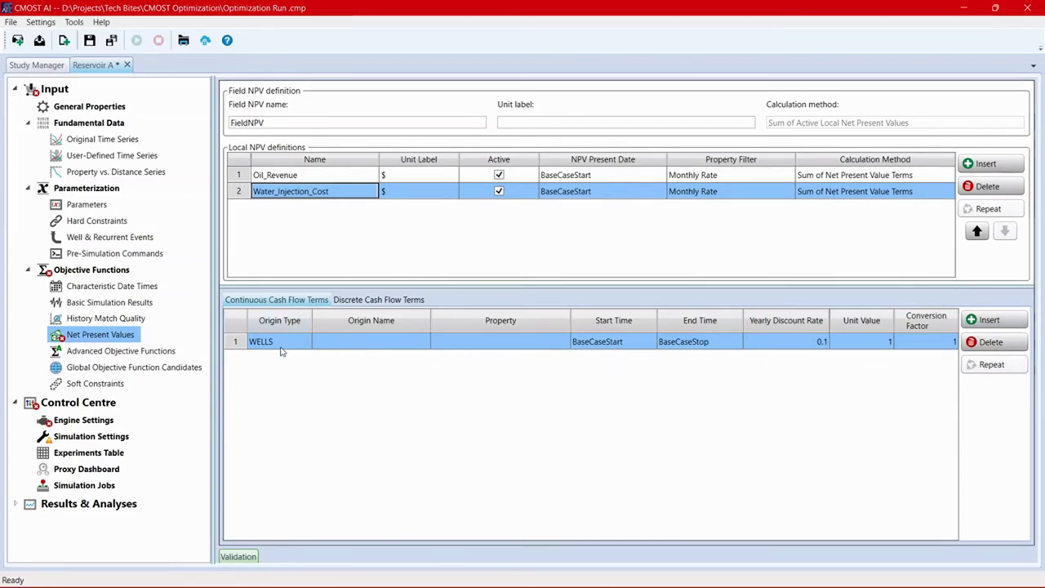
{"action": "left_click", "coordinate": [380, 339]}
{"action": "left_click", "coordinate": [380, 340]}
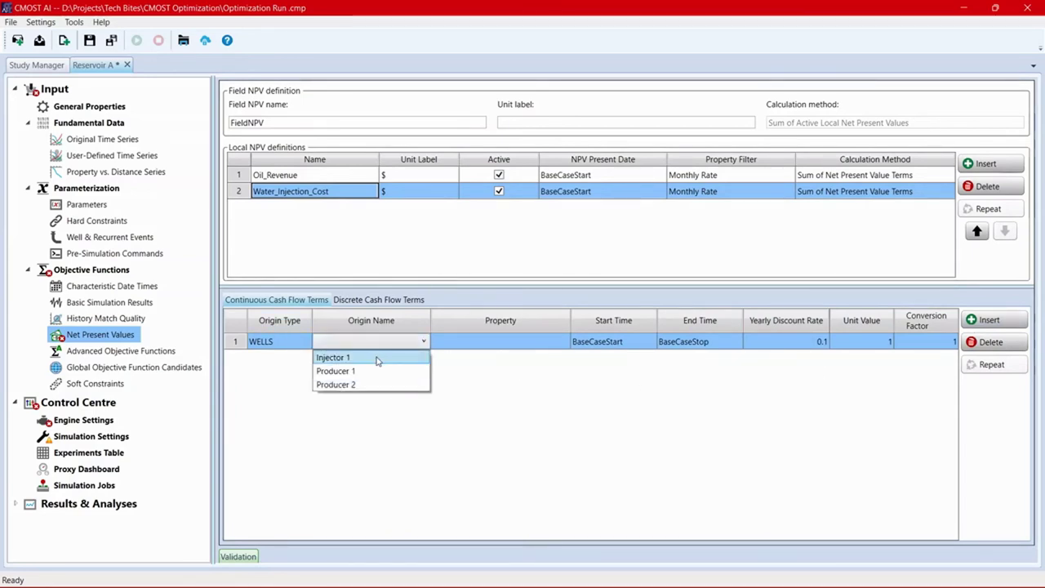
{"action": "left_click", "coordinate": [378, 360]}
Set the term's property to Water Rate SC - Monthly, unit value -1, conversion factor 6.28.
{"action": "left_click", "coordinate": [519, 349]}
{"action": "left_click", "coordinate": [520, 351]}
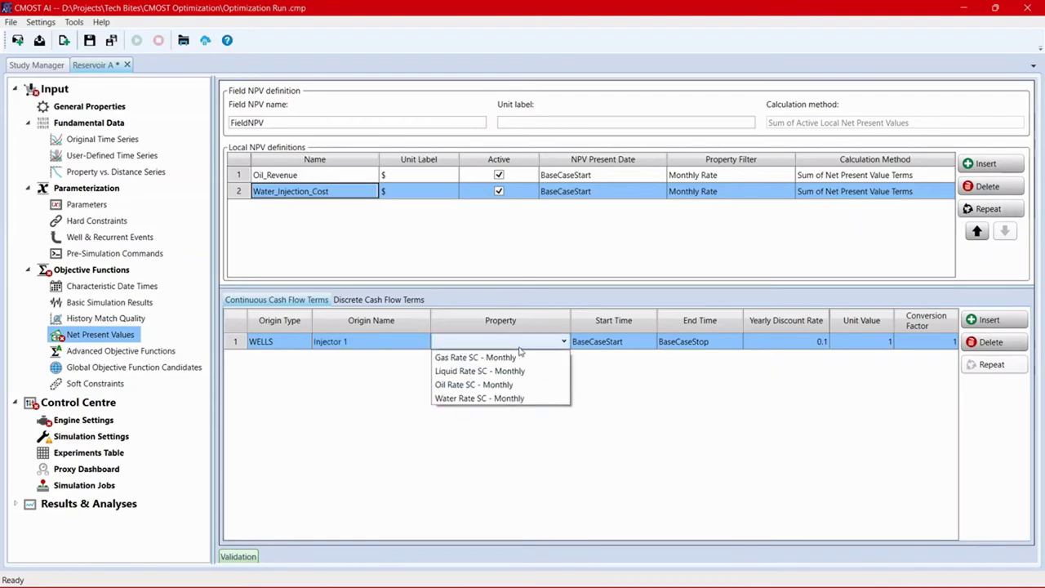
{"action": "left_click", "coordinate": [514, 399]}
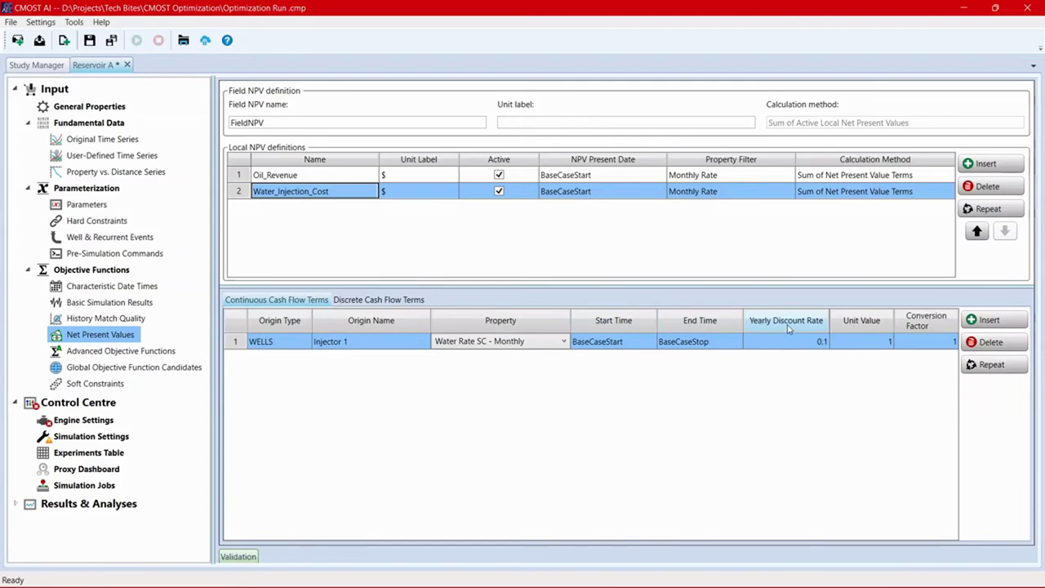
{"action": "left_click", "coordinate": [876, 343]}
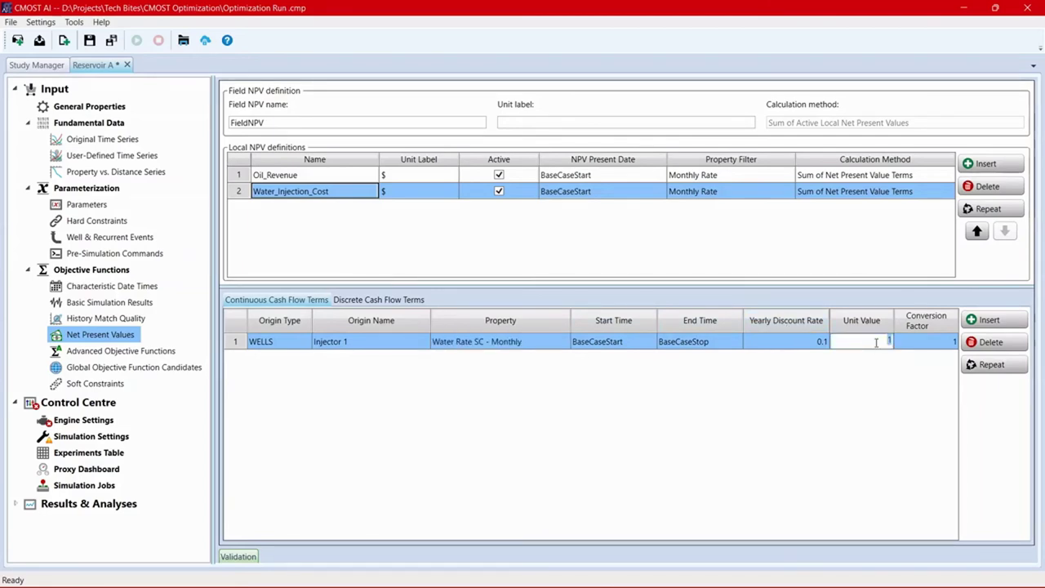
{"action": "key", "text": "BackSpace"}
{"action": "left_click", "coordinate": [946, 343]}
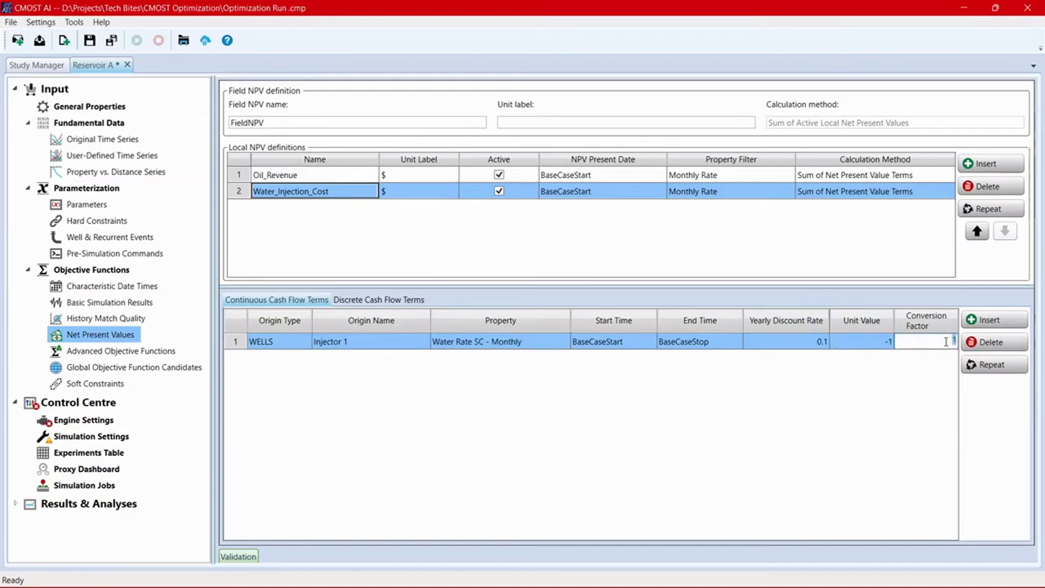
{"action": "type", "text": "6.28"}
Keep CMG DECE as the engine and set total experiments to 150.
{"action": "left_click", "coordinate": [96, 420]}
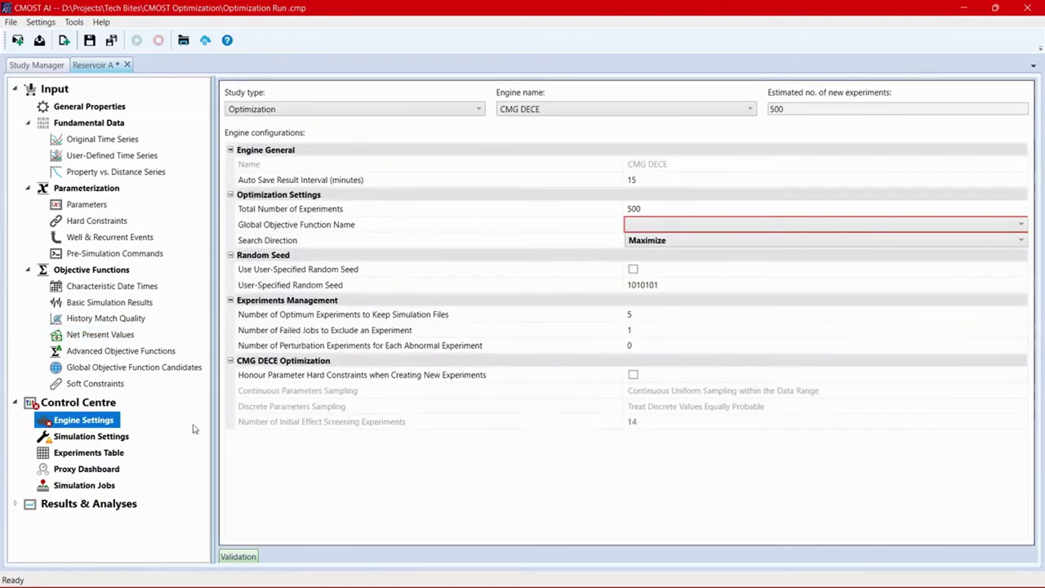
{"action": "left_click", "coordinate": [555, 115]}
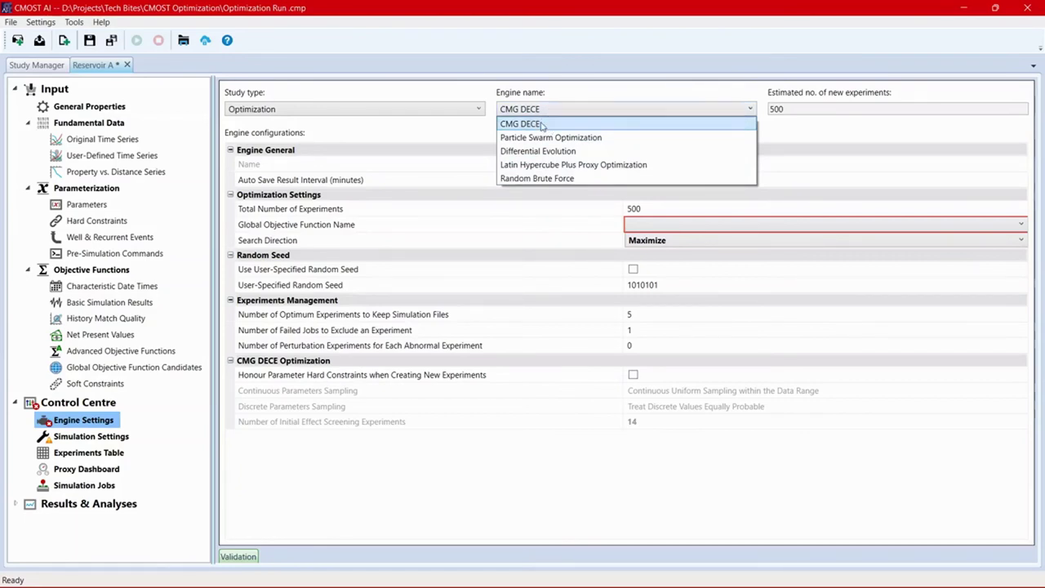
{"action": "left_click", "coordinate": [543, 125]}
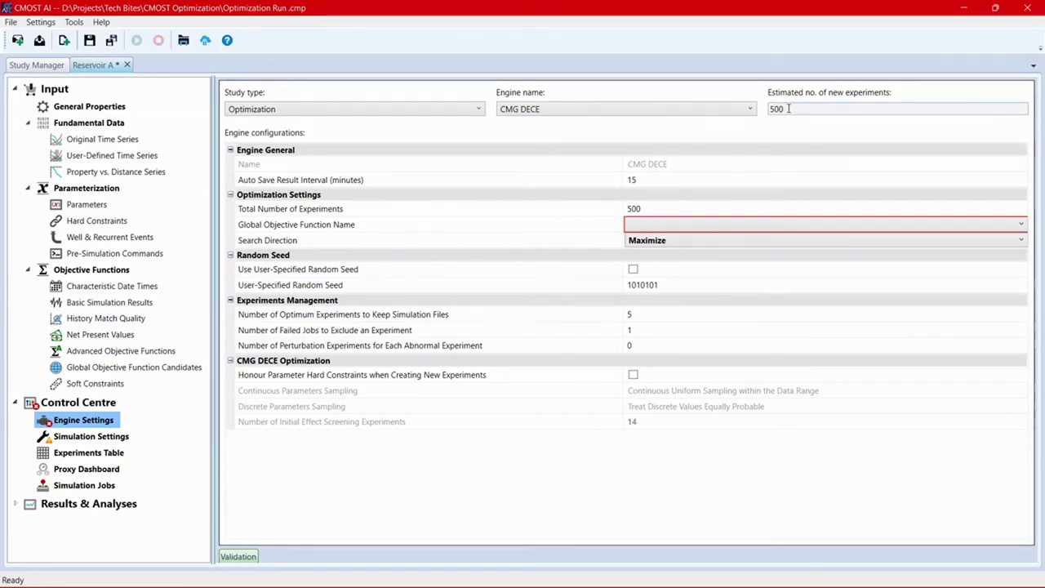
{"action": "left_click", "coordinate": [639, 209]}
{"action": "left_click", "coordinate": [639, 208]}
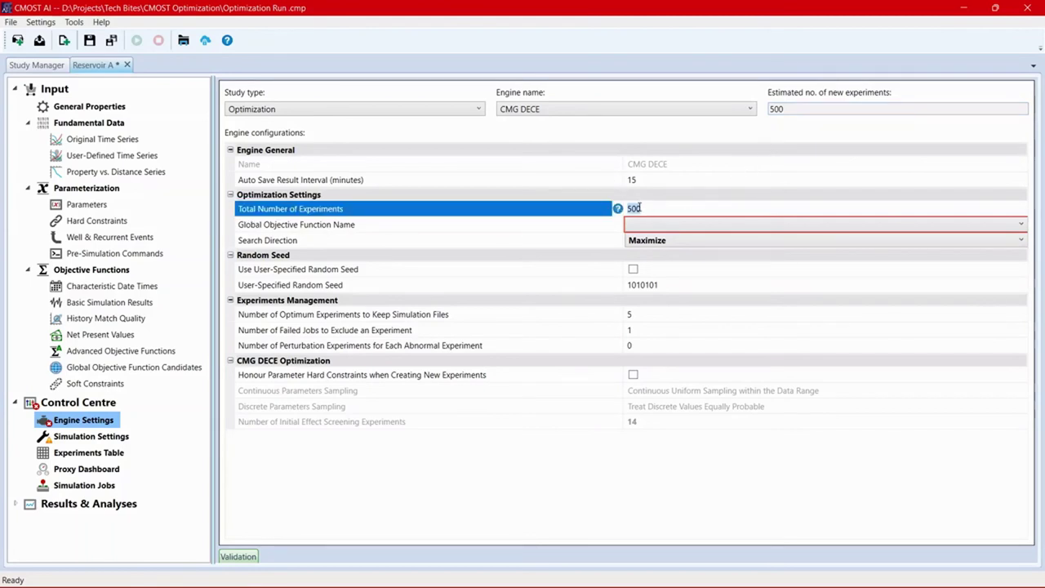
{"action": "type", "text": "150"}
{"action": "left_click", "coordinate": [560, 226]}
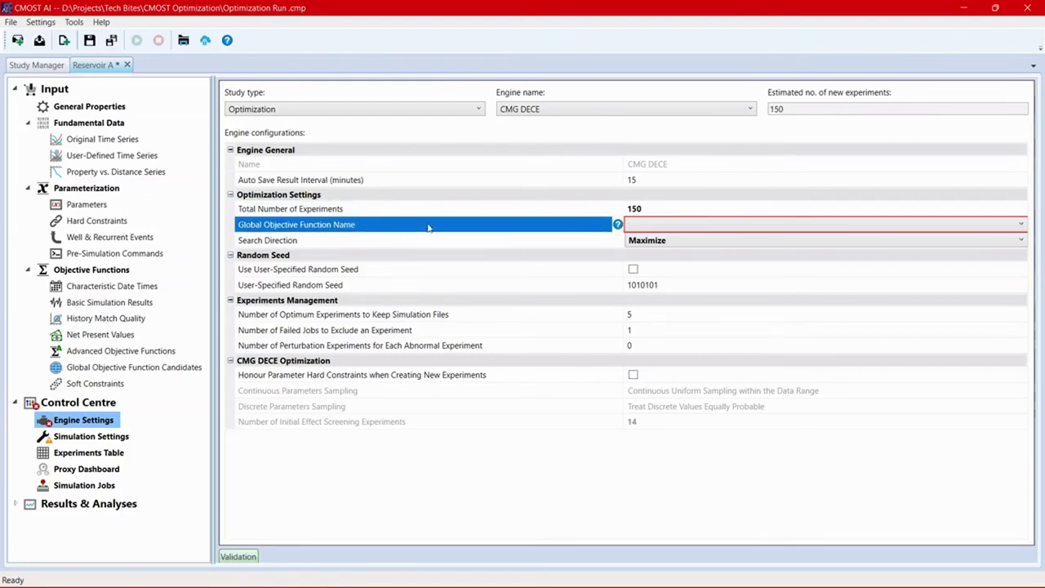
Choose FieldNPV as the global objective function with direction Maximize.
{"action": "left_click", "coordinate": [698, 228]}
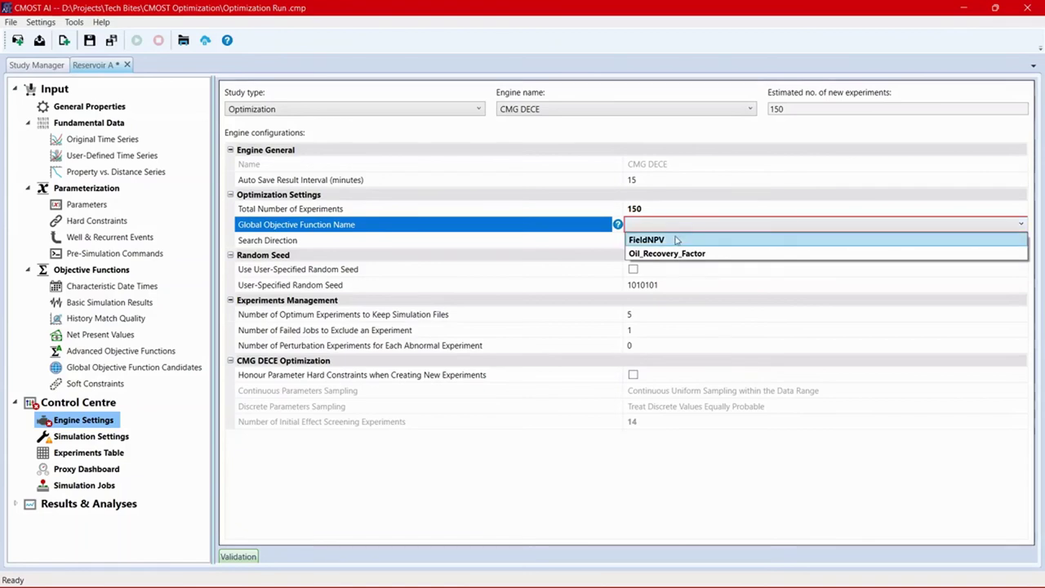
{"action": "left_click", "coordinate": [676, 240]}
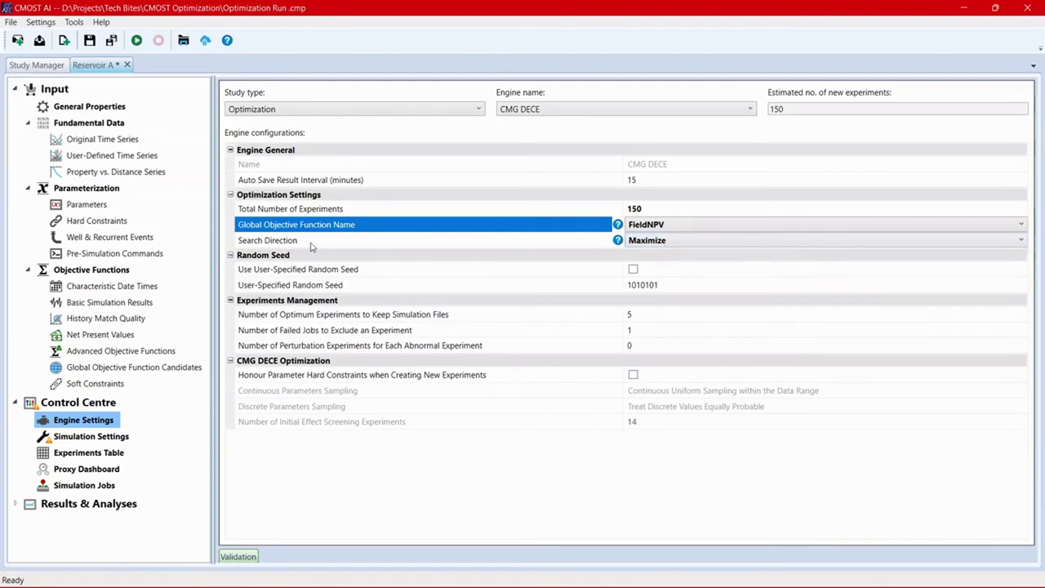
{"action": "left_click", "coordinate": [677, 241]}
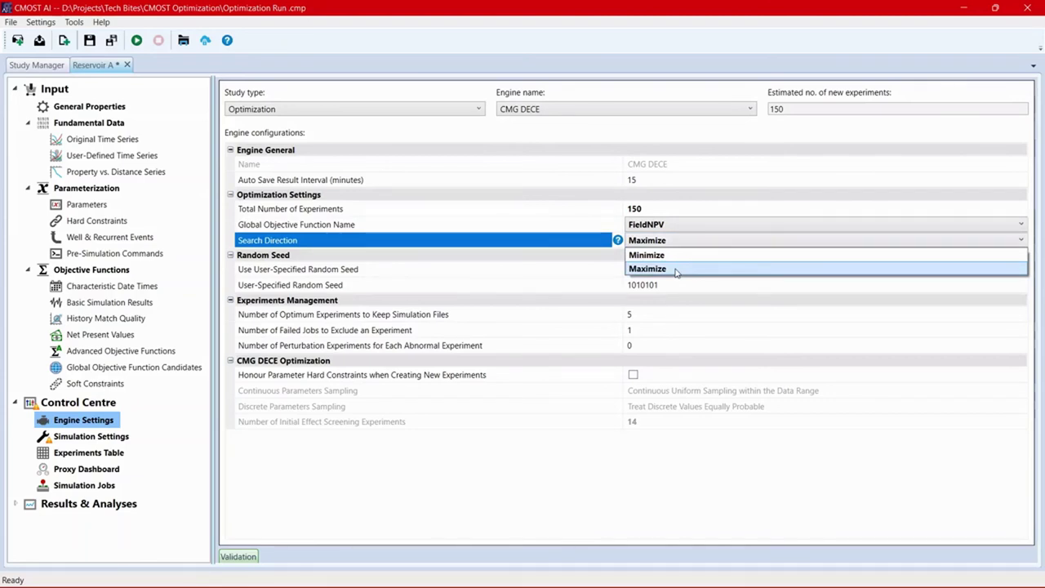
{"action": "left_click", "coordinate": [676, 272]}
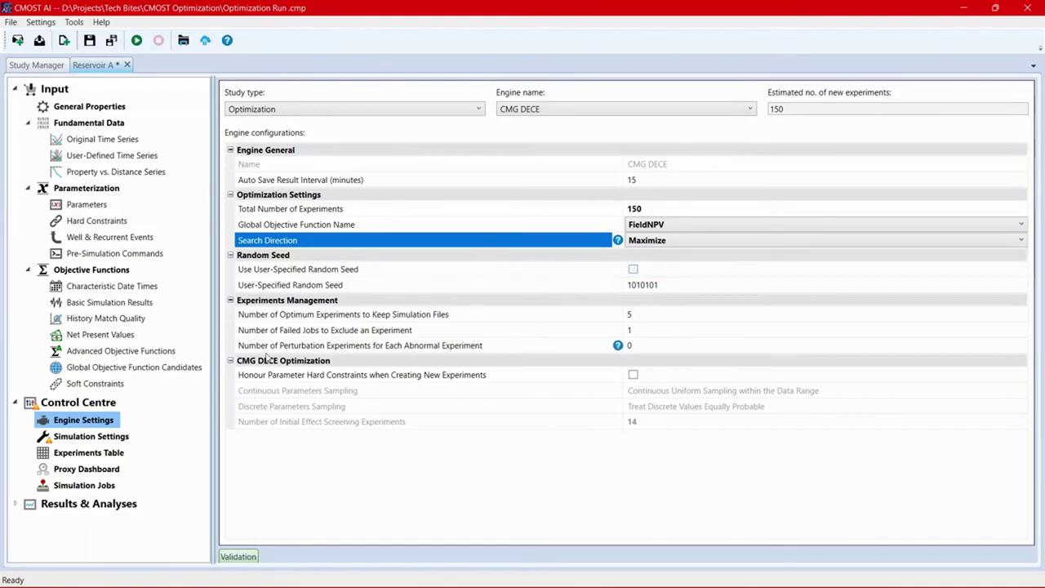
{"action": "left_click", "coordinate": [105, 437]}
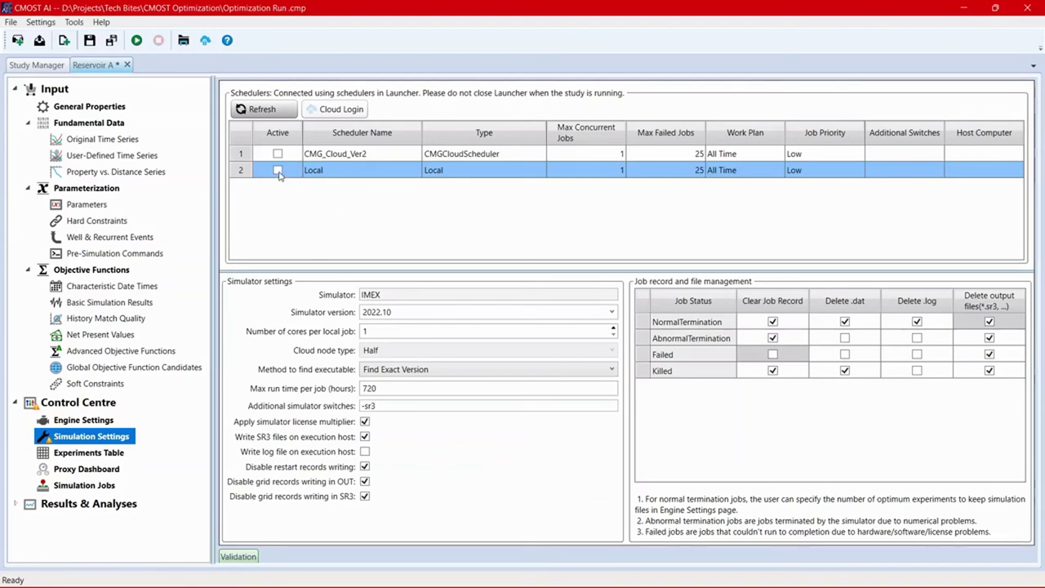
Activate the Local scheduler with 6 max concurrent jobs and a 1-hour max run time per job.
{"action": "left_click", "coordinate": [278, 171]}
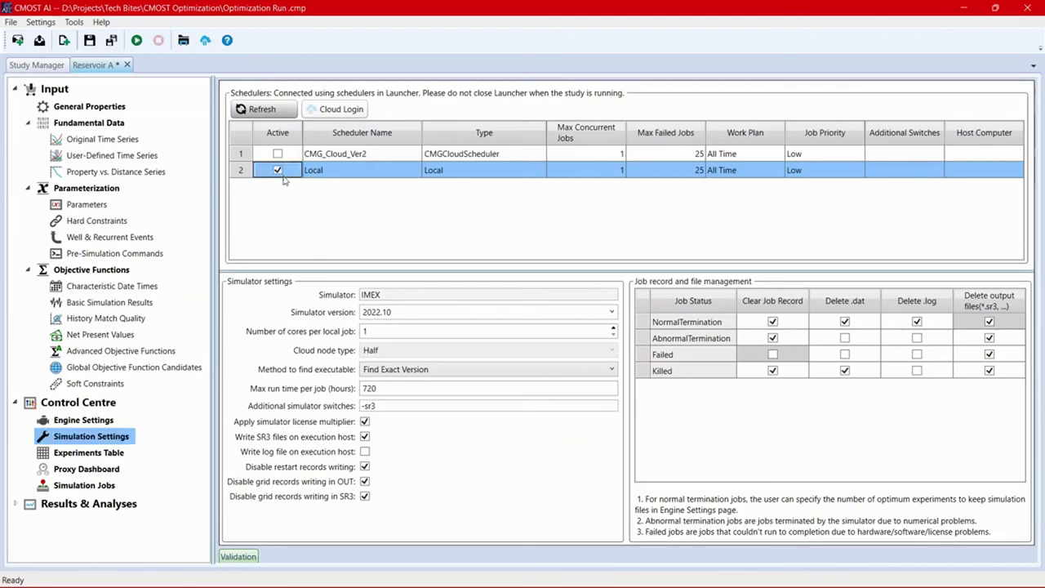
{"action": "double_click", "coordinate": [622, 171]}
{"action": "type", "text": "6"}
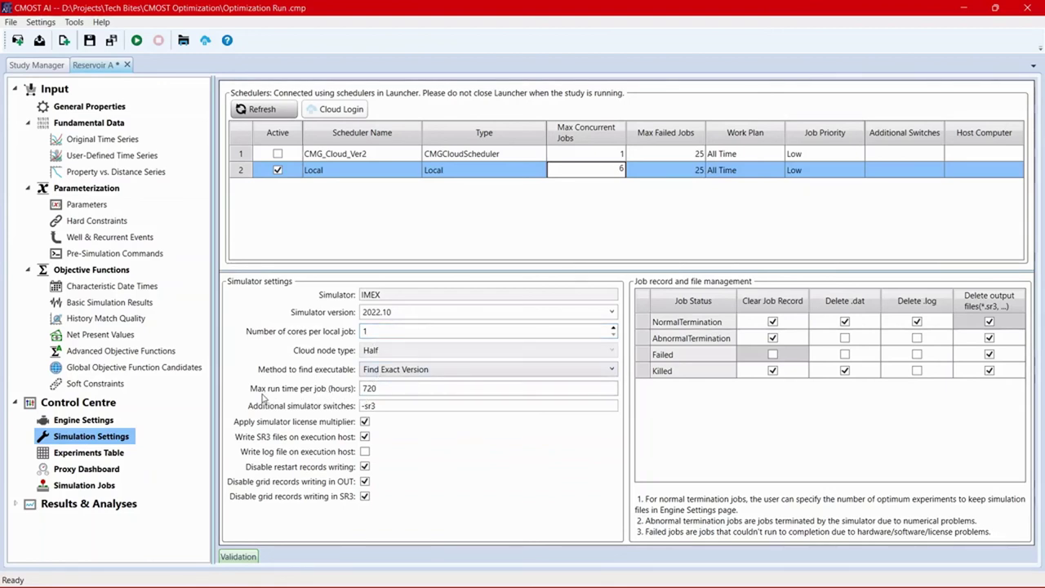
{"action": "left_click", "coordinate": [369, 389]}
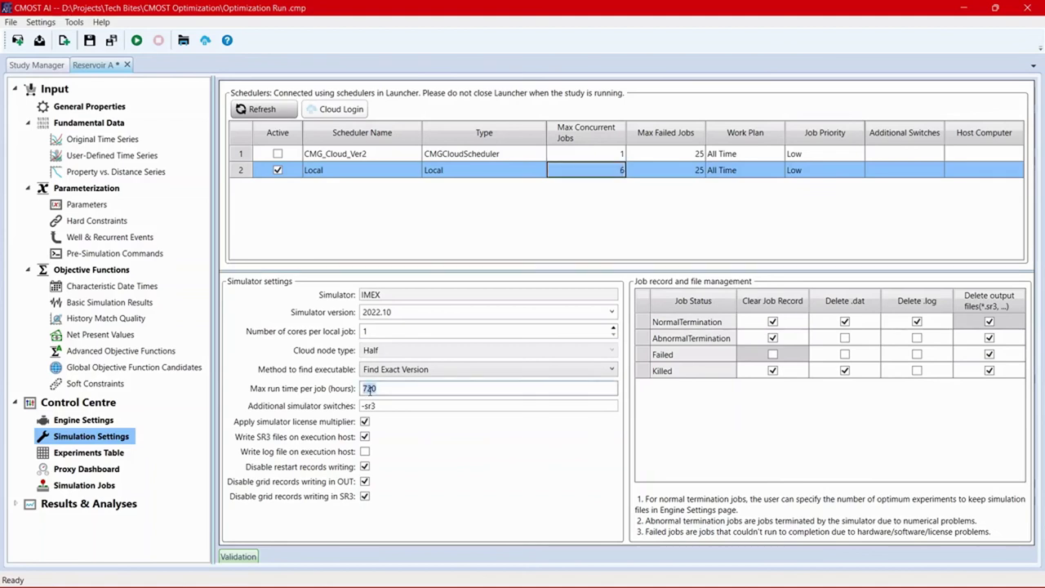
{"action": "double_click", "coordinate": [369, 389]}
{"action": "type", "text": "1"}
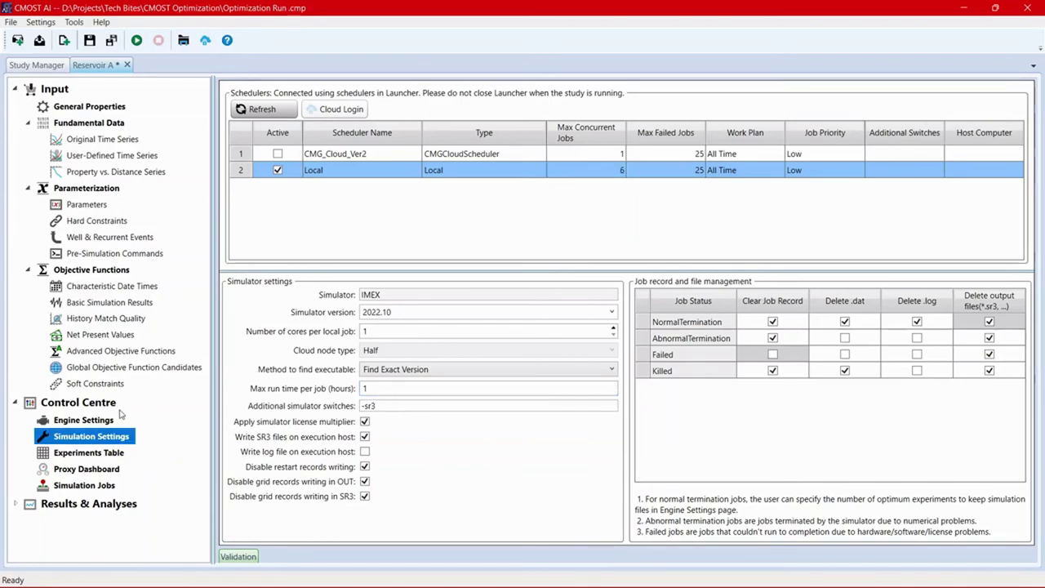
Launch the optimization run from the Control Centre, confirming the scheduler configuration.
{"action": "left_click", "coordinate": [123, 405]}
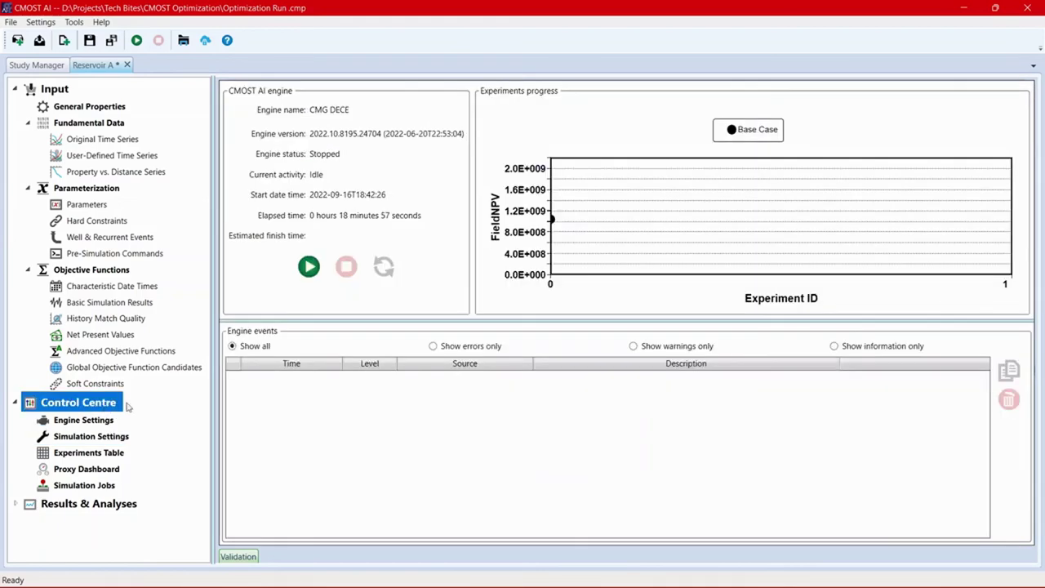
{"action": "left_click", "coordinate": [308, 267]}
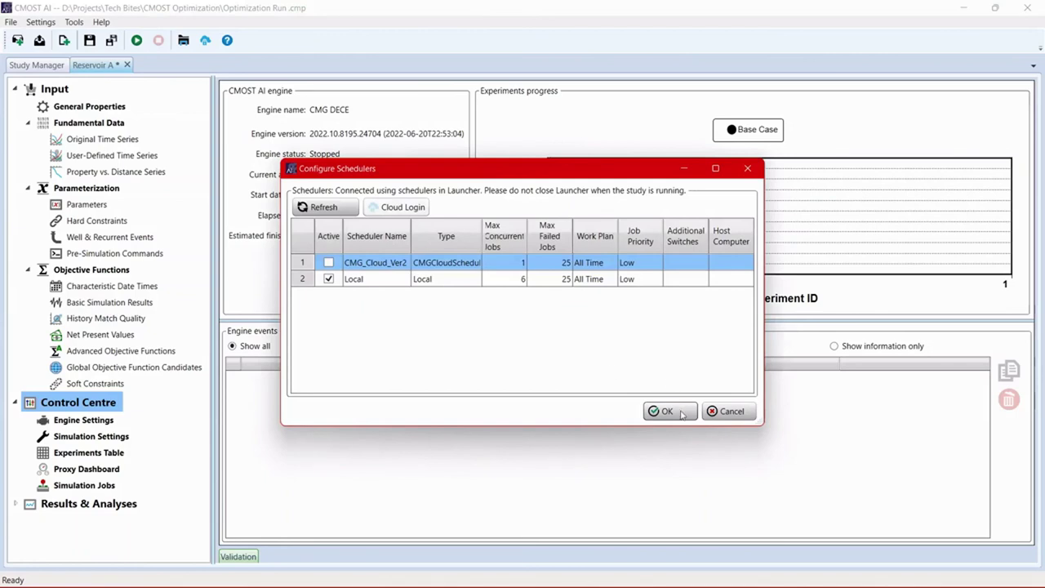
{"action": "left_click", "coordinate": [667, 411]}
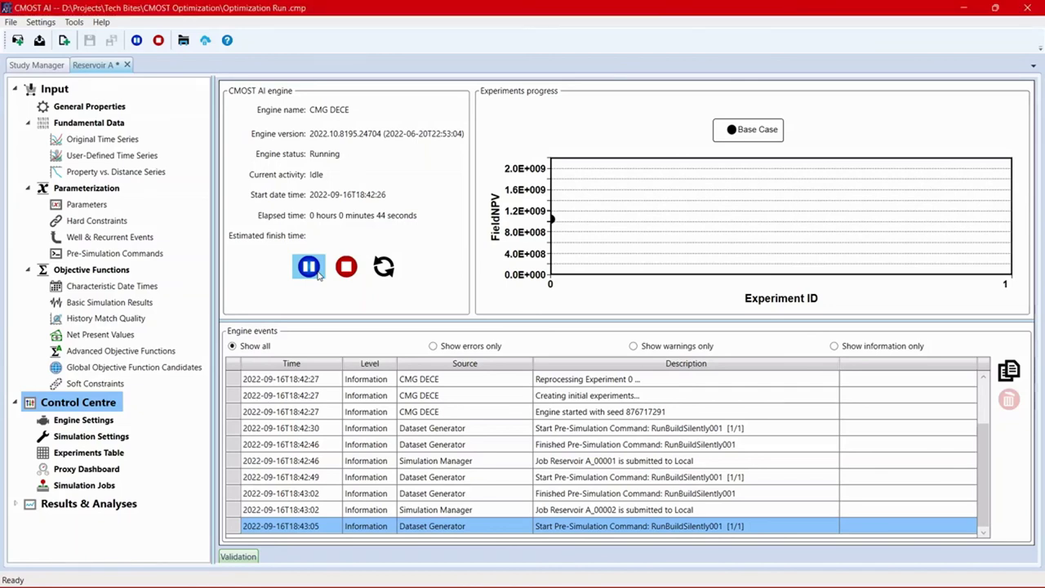
Stop the engine after about 65 experiments, with experiment 58 optimal near 1.098E+09.
{"action": "left_click", "coordinate": [317, 274]}
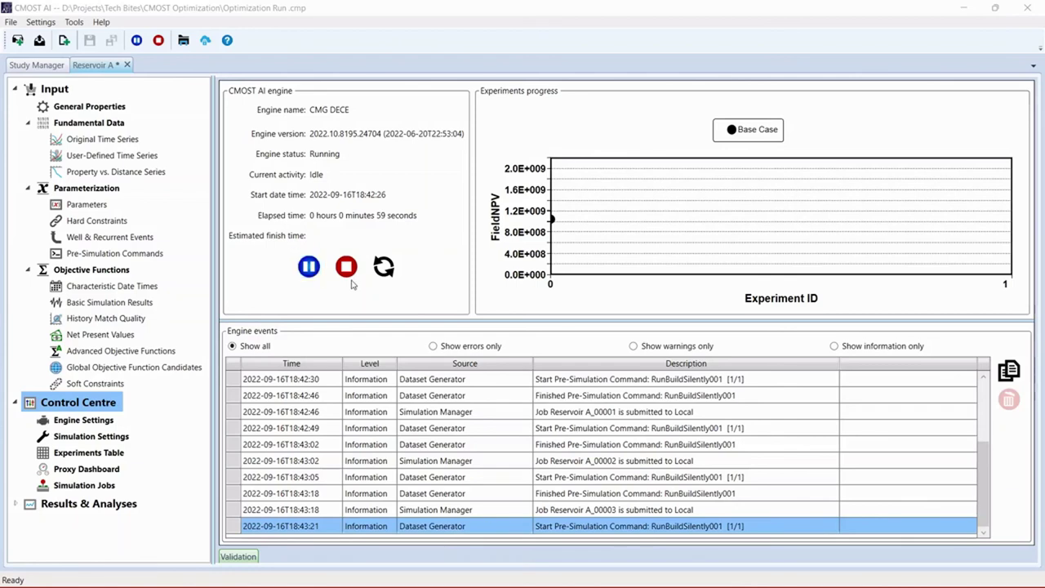
{"action": "left_click", "coordinate": [347, 270]}
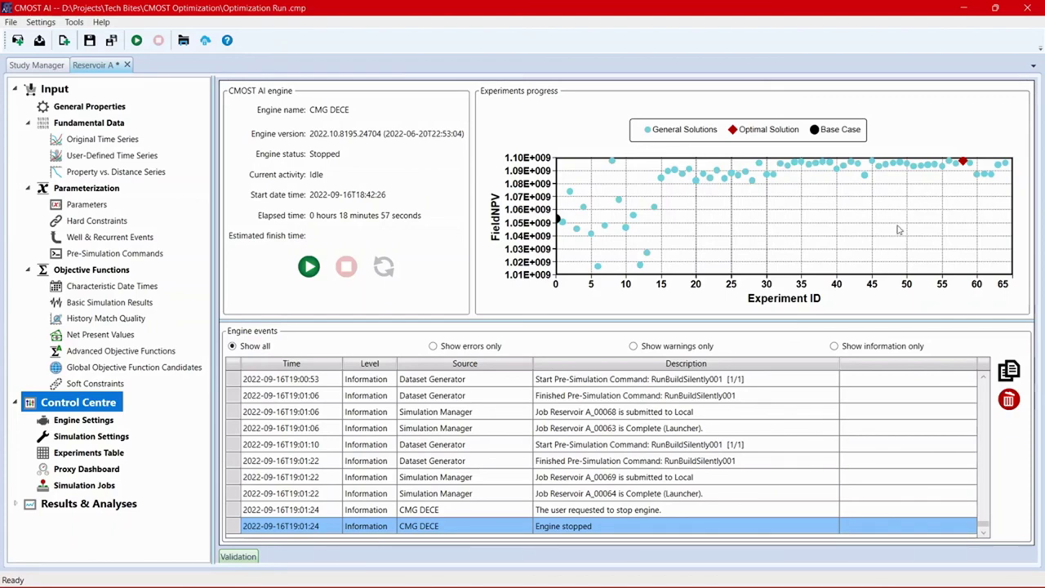
{"action": "mouse_move", "coordinate": [965, 166]}
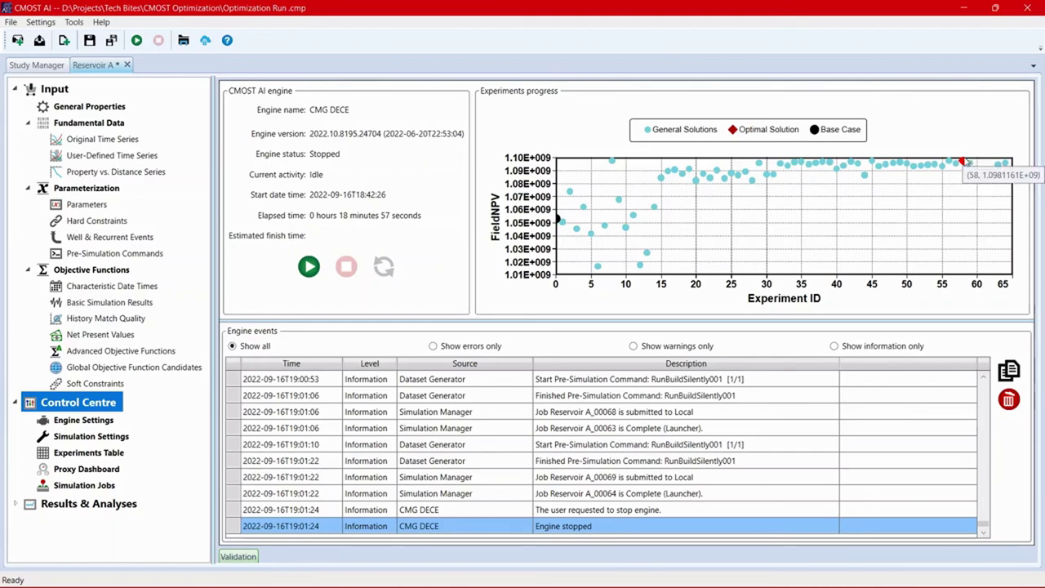
Rank the Experiments Table by FieldNPV descending, putting experiment 58 (1.0981161E+09) on top.
{"action": "left_click", "coordinate": [100, 454]}
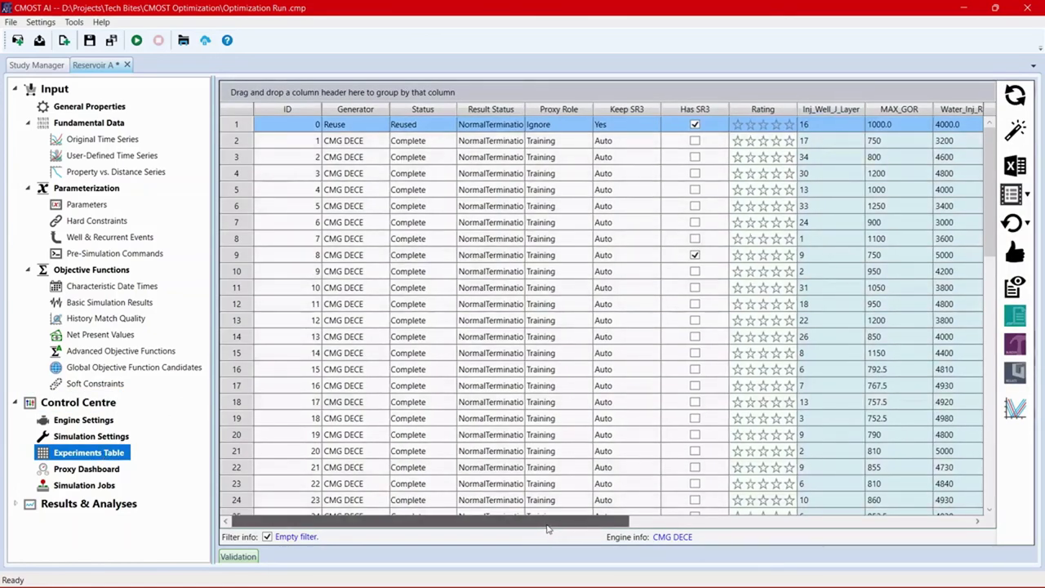
{"action": "left_click_drag", "start_coordinate": [547, 526], "coordinate": [766, 475]}
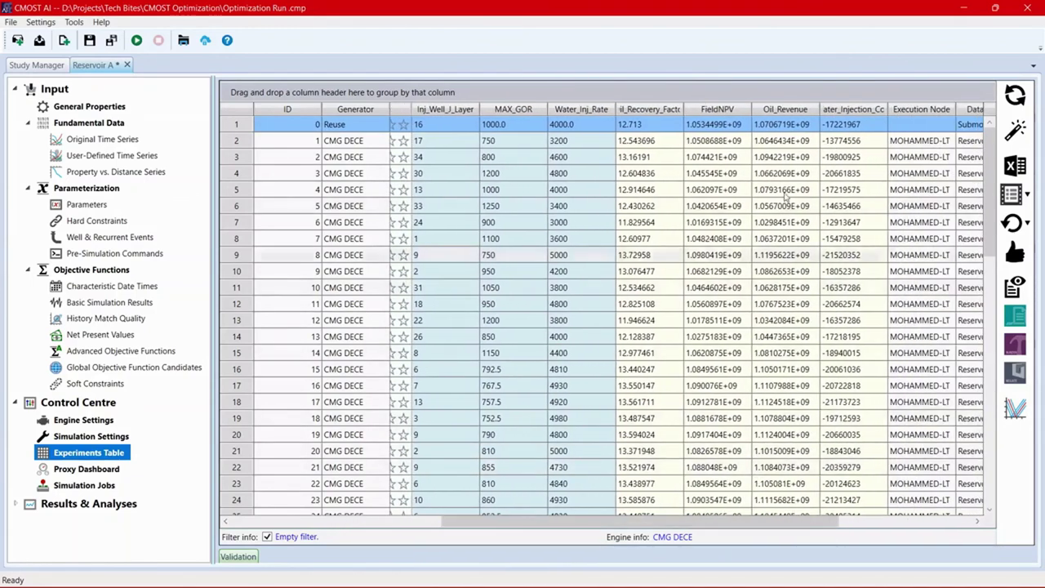
{"action": "left_click", "coordinate": [739, 113]}
{"action": "left_click", "coordinate": [734, 113]}
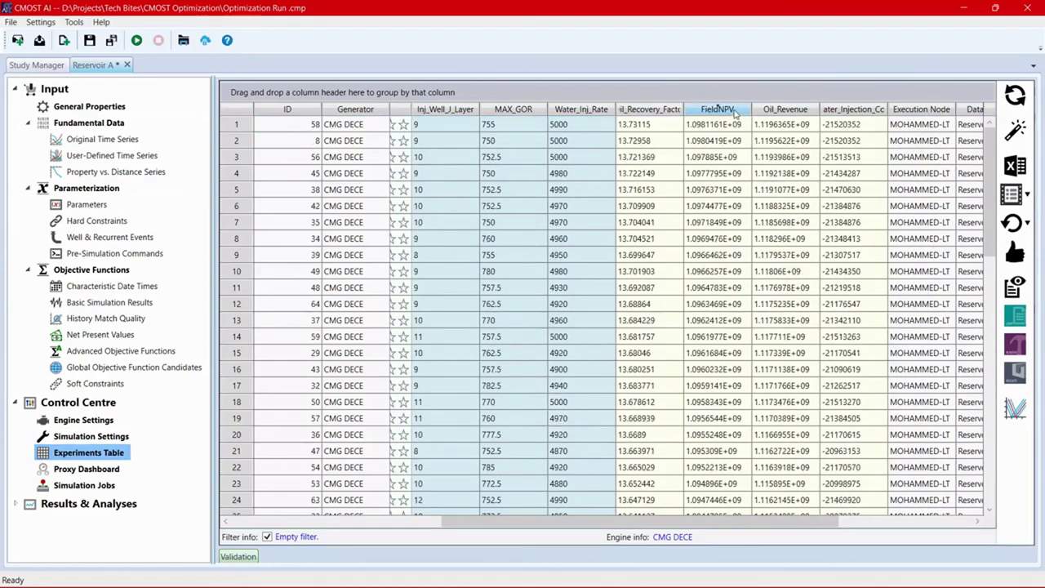
{"action": "left_click_drag", "start_coordinate": [653, 524], "coordinate": [780, 525]}
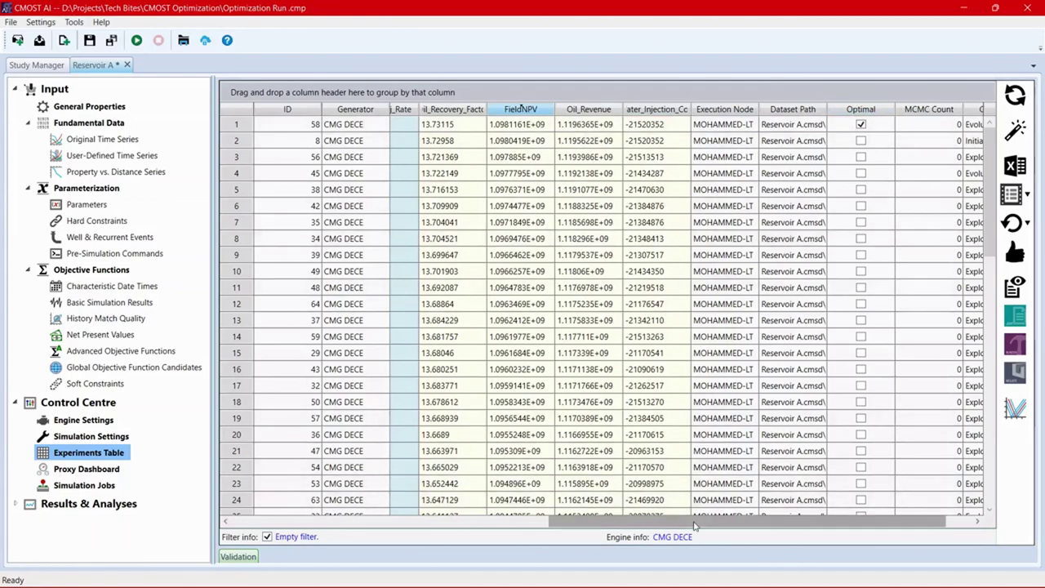
{"action": "left_click_drag", "start_coordinate": [669, 522], "coordinate": [494, 526]}
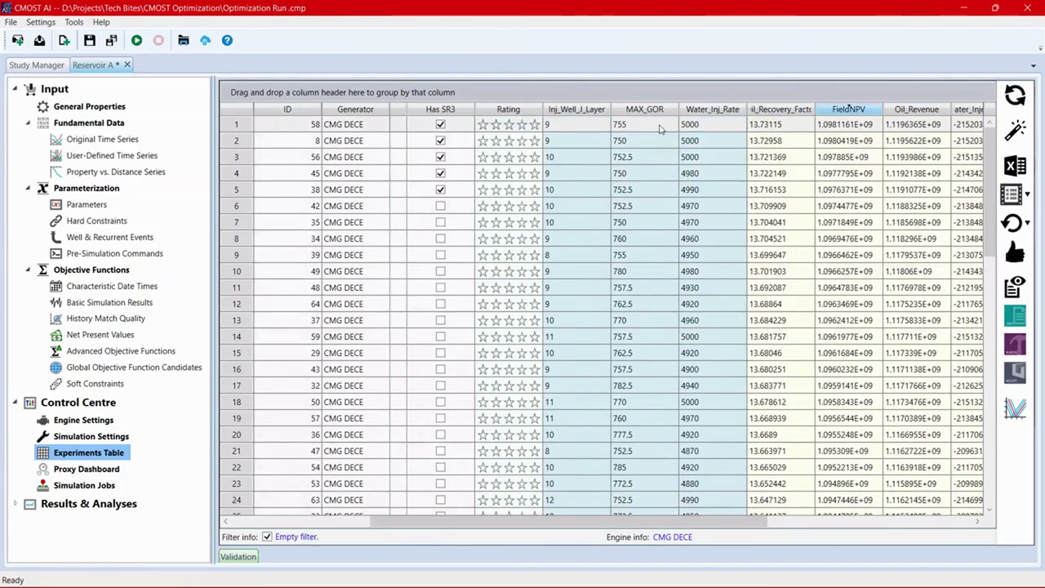